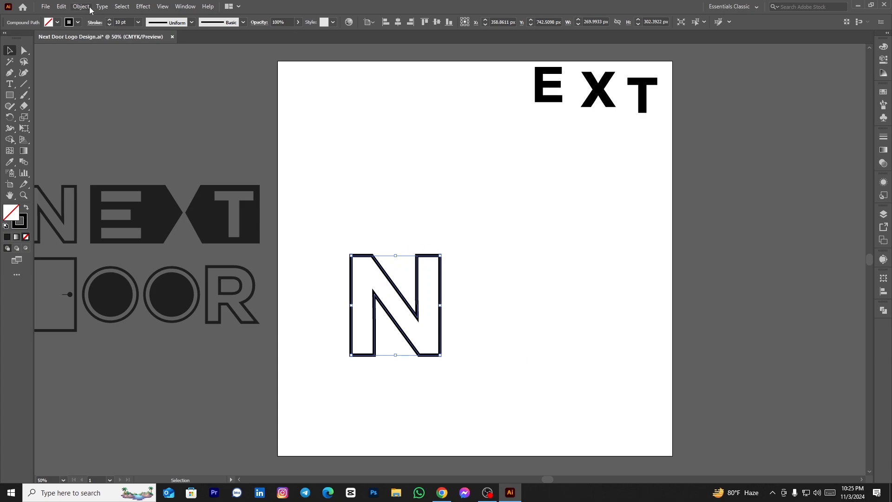
- Expand the stroked letter N outline into a filled shape
{"action": "left_click", "coordinate": [81, 7]}
{"action": "left_click", "coordinate": [96, 115]}
{"action": "left_click", "coordinate": [469, 299]}
{"action": "left_click", "coordinate": [81, 7]}
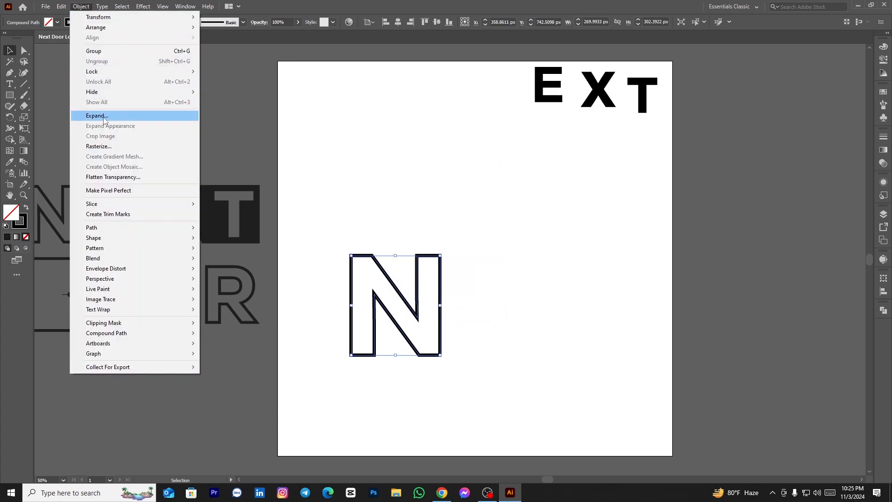
{"action": "left_click", "coordinate": [103, 118]}
{"action": "left_click", "coordinate": [429, 299]}
{"action": "left_click", "coordinate": [470, 291]}
- Draw a black rectangle of about 325 × 312 px beside the N, matching the letter's height
{"action": "scroll", "coordinate": [469, 291], "scroll_direction": "up", "scroll_amount": 1}
{"action": "scroll", "coordinate": [469, 291], "scroll_direction": "down", "scroll_amount": 1}
{"action": "left_click_drag", "start_coordinate": [470, 289], "coordinate": [442, 284]}
{"action": "scroll", "coordinate": [442, 284], "scroll_direction": "down", "scroll_amount": 1}
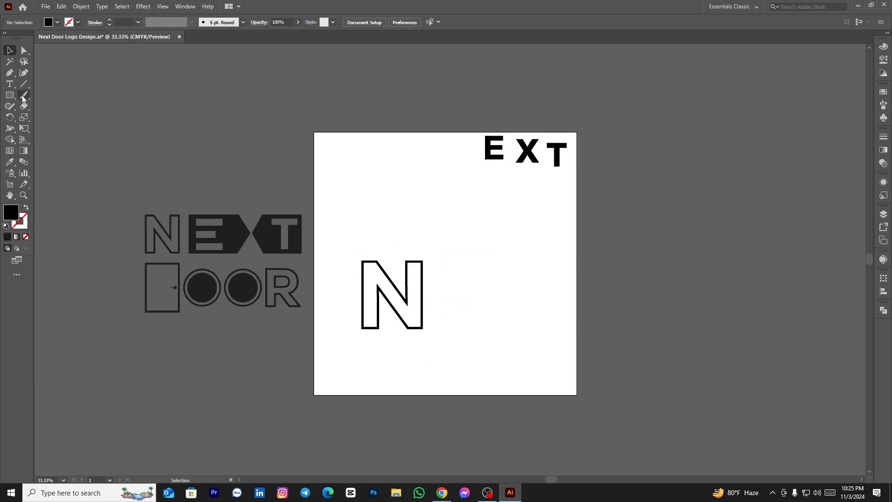
{"action": "left_click", "coordinate": [11, 95]}
{"action": "scroll", "coordinate": [448, 261], "scroll_direction": "up", "scroll_amount": 2}
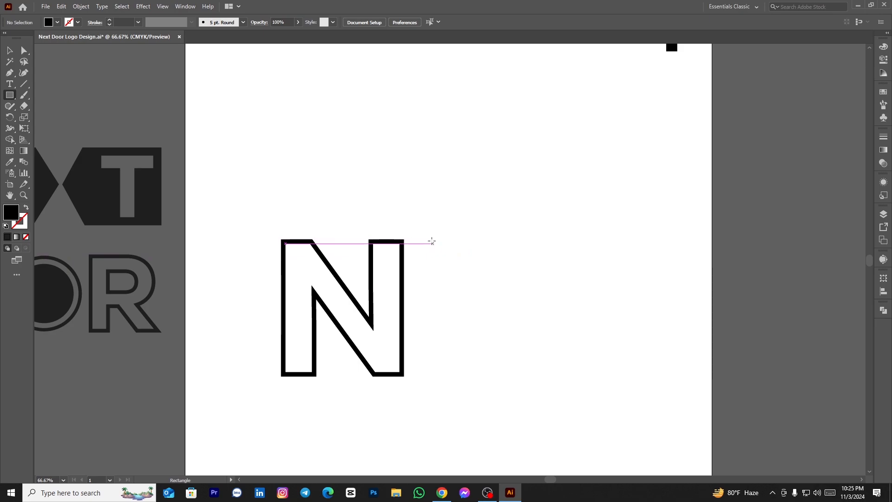
{"action": "left_click_drag", "start_coordinate": [431, 240], "coordinate": [573, 376]}
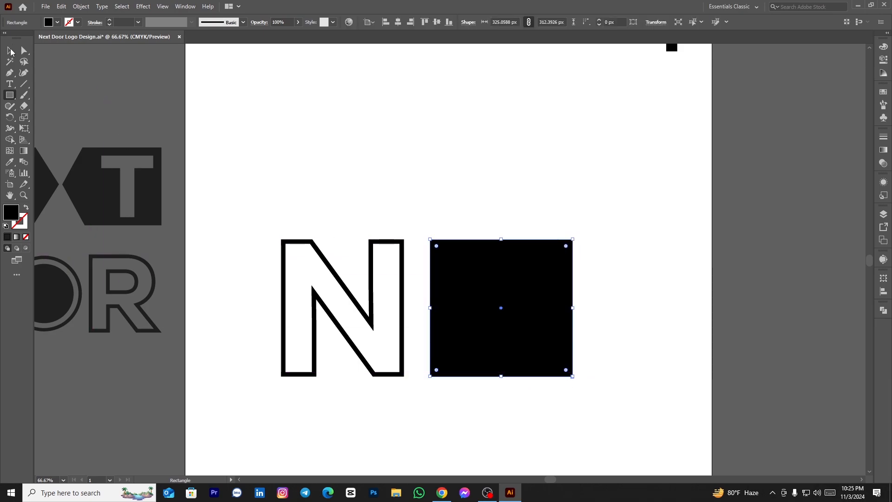
{"action": "left_click", "coordinate": [10, 51]}
- Draw a horizontal guide line about 541 px long through the rectangle's centre, extending past its right side
{"action": "scroll", "coordinate": [479, 293], "scroll_direction": "down", "scroll_amount": 1}
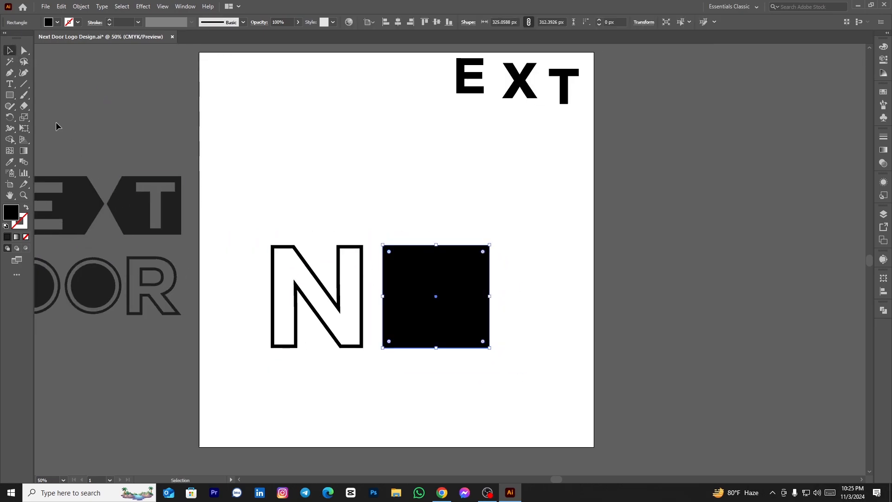
{"action": "left_click_drag", "start_coordinate": [551, 302], "coordinate": [551, 303]}
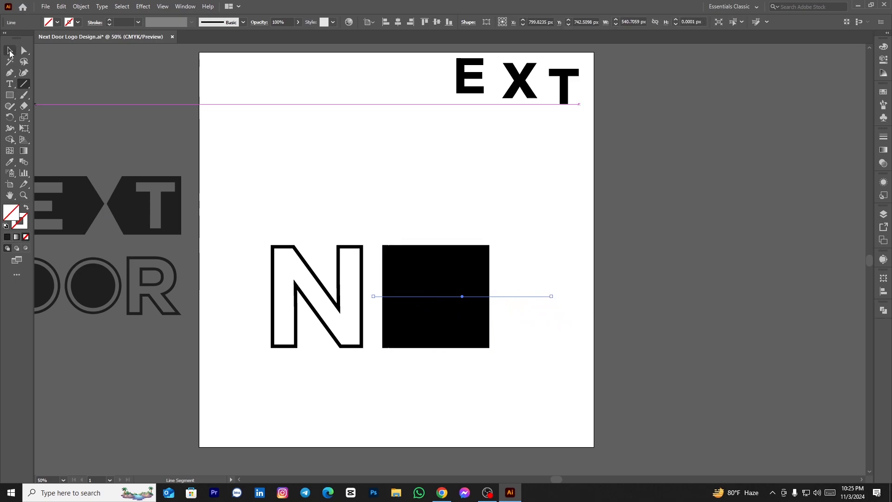
{"action": "left_click", "coordinate": [10, 51]}
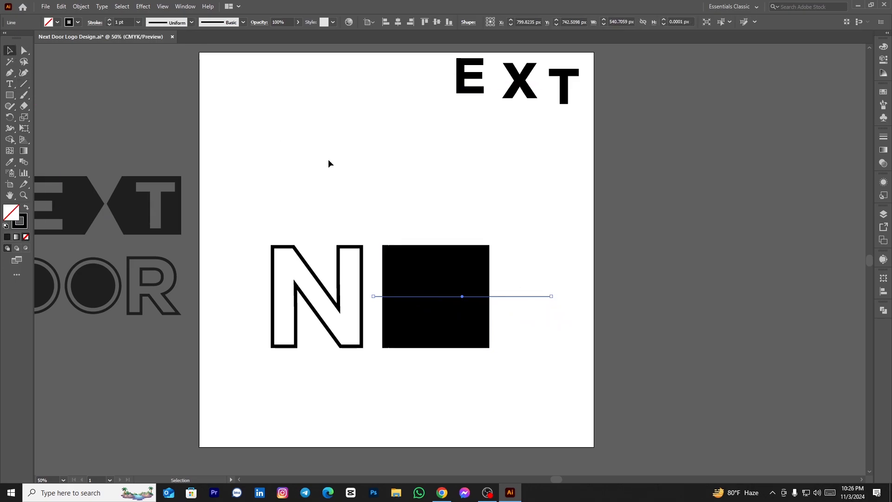
{"action": "left_click", "coordinate": [329, 164]}
- Draw a black-filled triangle from the rectangle's right corners to a tip on the guide line, and remove the line
{"action": "left_click", "coordinate": [488, 248]}
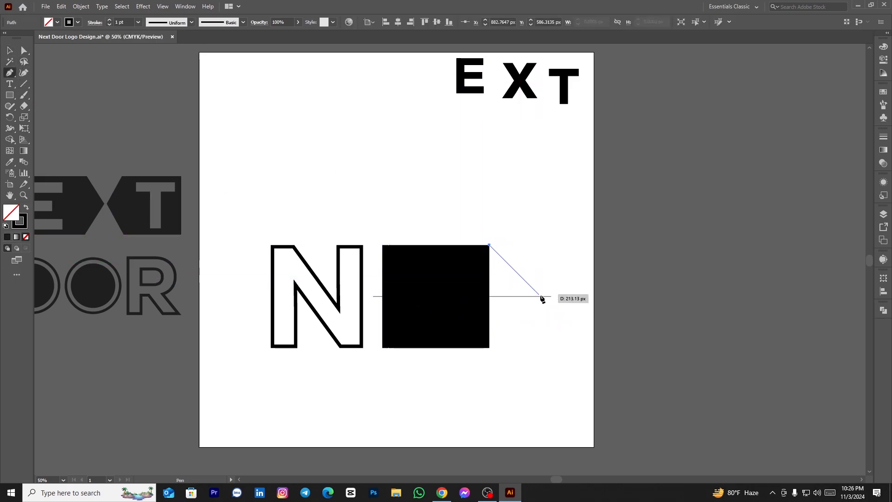
{"action": "left_click", "coordinate": [540, 296]}
{"action": "left_click", "coordinate": [489, 348]}
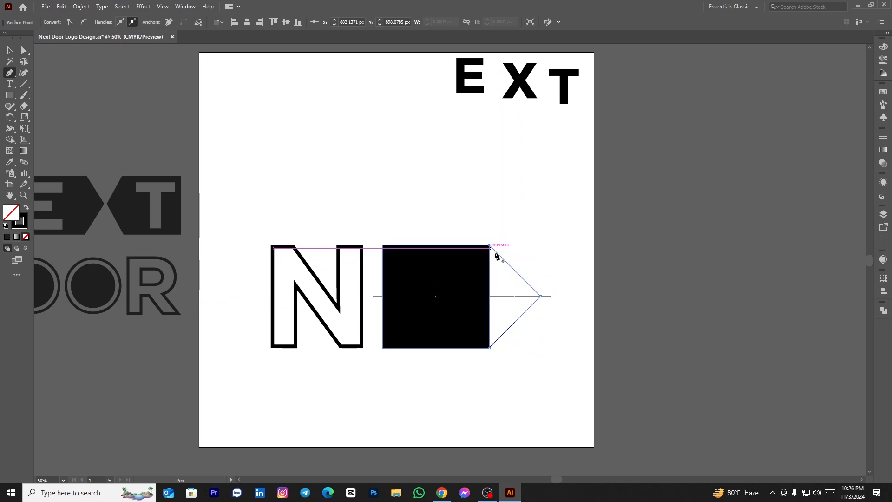
{"action": "left_click", "coordinate": [26, 210]}
{"action": "left_click", "coordinate": [10, 51]}
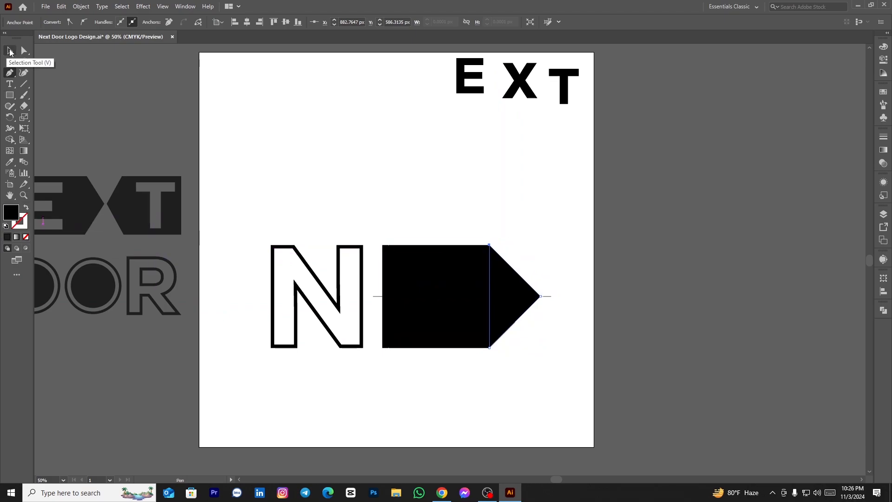
{"action": "left_click", "coordinate": [500, 367]}
- Nudge the triangle to the right so its upper corner lines up with the rectangle's upper-right corner
{"action": "scroll", "coordinate": [490, 254], "scroll_direction": "up", "scroll_amount": 7}
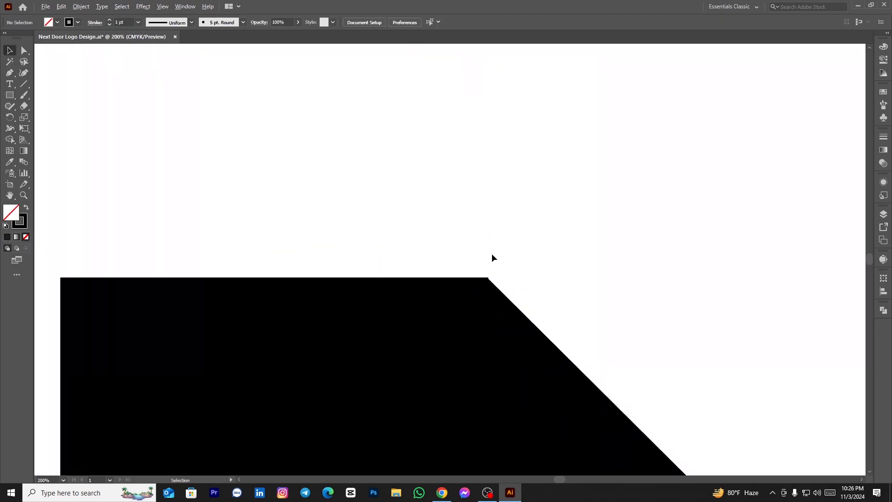
{"action": "scroll", "coordinate": [489, 327], "scroll_direction": "up", "scroll_amount": 3}
{"action": "left_click", "coordinate": [495, 319]}
{"action": "key", "text": "Right"}
{"action": "left_click", "coordinate": [469, 280]}
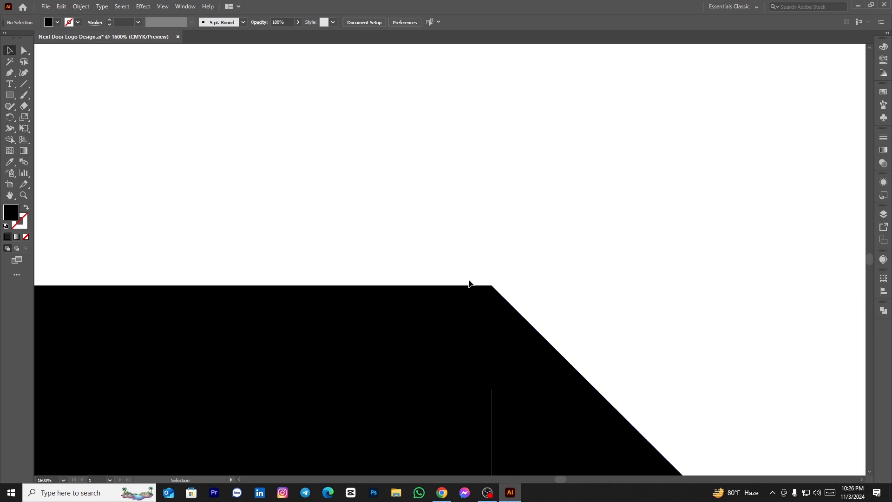
- Adjust the triangle's lower anchor point to meet the rectangle's lower-right corner
{"action": "scroll", "coordinate": [481, 353], "scroll_direction": "down", "scroll_amount": 3}
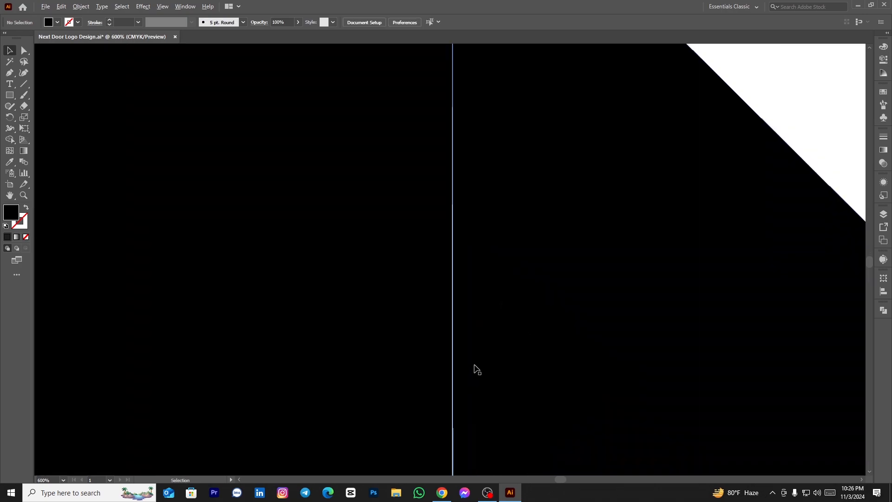
{"action": "scroll", "coordinate": [472, 367], "scroll_direction": "down", "scroll_amount": 7}
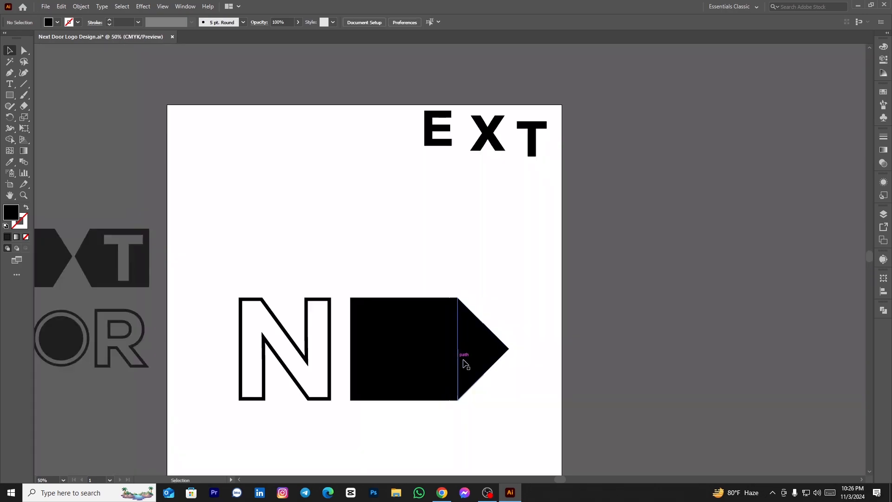
{"action": "scroll", "coordinate": [469, 403], "scroll_direction": "up", "scroll_amount": 7}
{"action": "key", "text": "a"}
{"action": "left_click", "coordinate": [433, 270]}
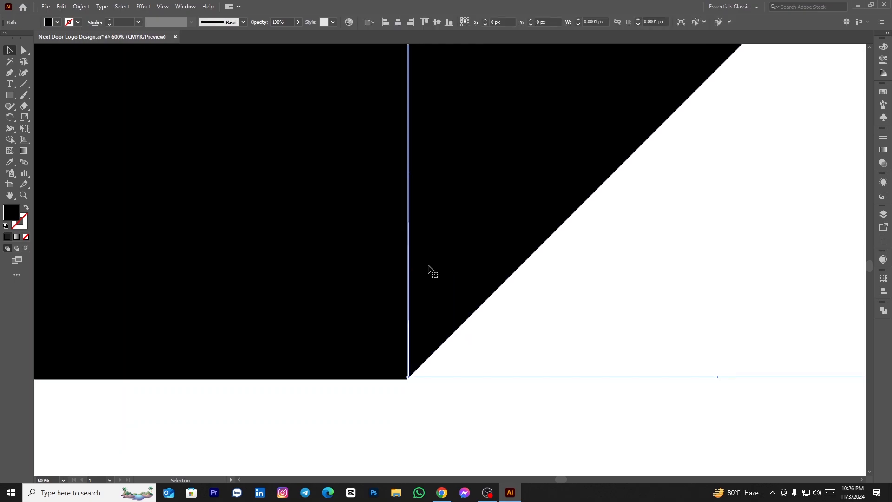
{"action": "left_click", "coordinate": [409, 378]}
{"action": "scroll", "coordinate": [408, 378], "scroll_direction": "up", "scroll_amount": 2}
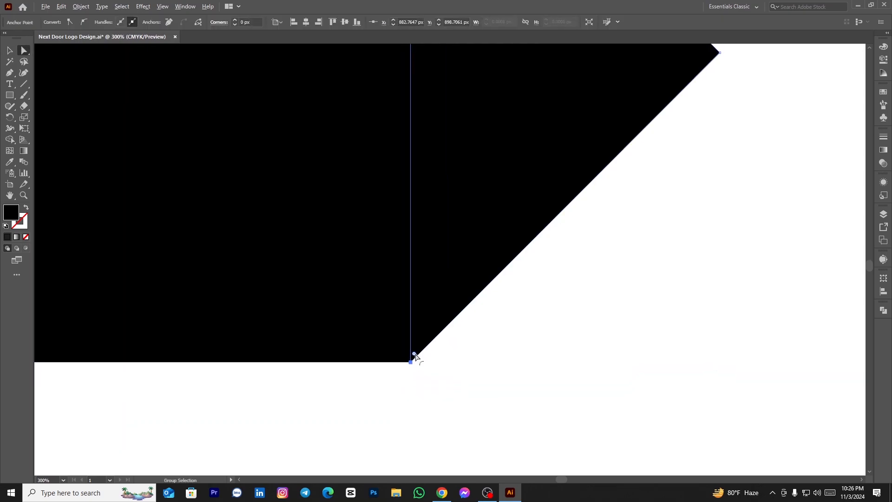
- Examine the seam between the rectangle and the triangle at high magnification
{"action": "scroll", "coordinate": [409, 372], "scroll_direction": "down", "scroll_amount": 8}
{"action": "scroll", "coordinate": [414, 264], "scroll_direction": "up", "scroll_amount": 5}
{"action": "left_click", "coordinate": [8, 53]}
{"action": "left_click", "coordinate": [93, 57]}
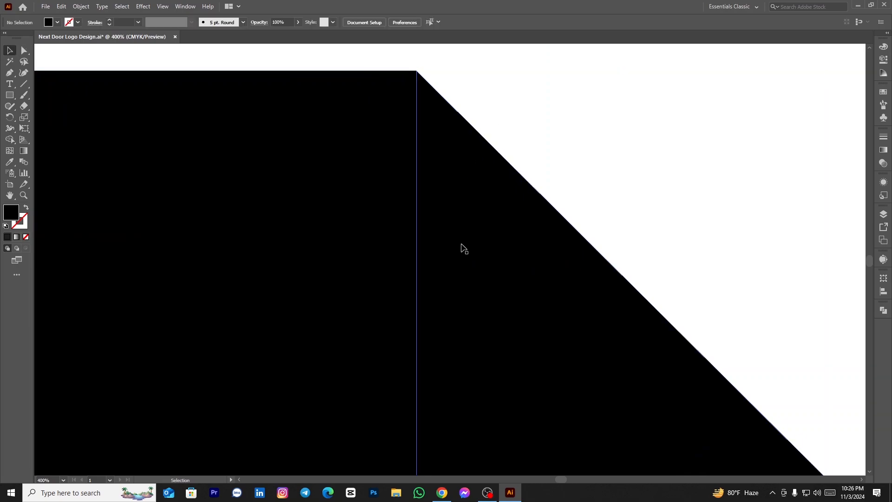
{"action": "scroll", "coordinate": [462, 248], "scroll_direction": "down", "scroll_amount": 3}
{"action": "left_click_drag", "start_coordinate": [478, 273], "coordinate": [486, 186]}
{"action": "scroll", "coordinate": [483, 342], "scroll_direction": "up", "scroll_amount": 3}
{"action": "scroll", "coordinate": [402, 232], "scroll_direction": "up", "scroll_amount": 6}
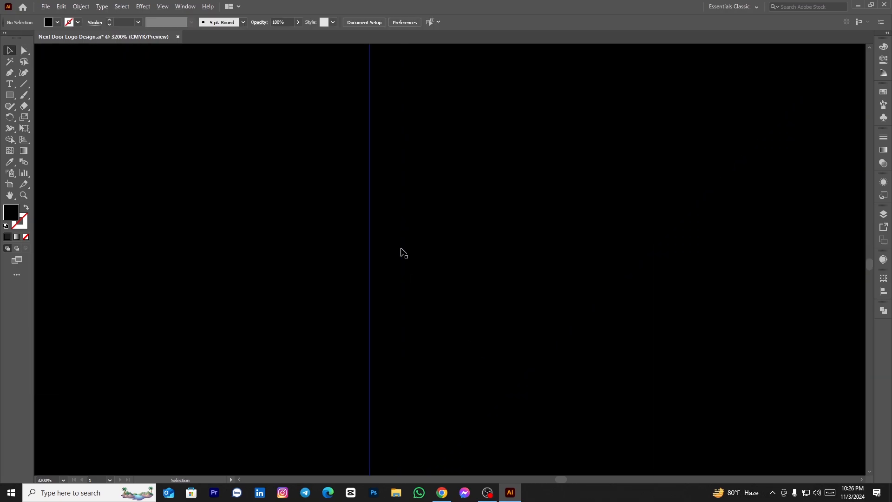
{"action": "scroll", "coordinate": [358, 262], "scroll_direction": "up", "scroll_amount": 2}
{"action": "scroll", "coordinate": [458, 293], "scroll_direction": "down", "scroll_amount": 7}
{"action": "scroll", "coordinate": [457, 293], "scroll_direction": "down", "scroll_amount": 4}
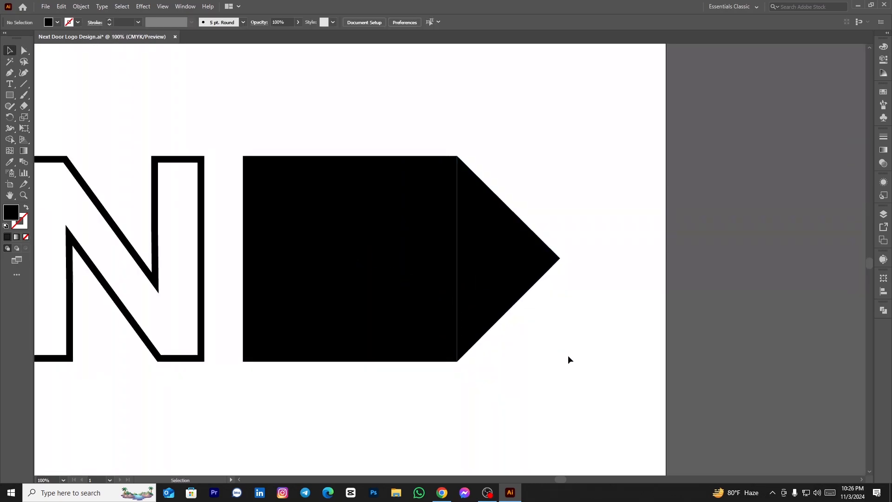
- Reposition the triangle so its vertical edge sits flush against the rectangle's right edge
{"action": "left_click_drag", "start_coordinate": [516, 300], "coordinate": [572, 315]}
{"action": "key", "text": "ctrl+z"}
{"action": "left_click_drag", "start_coordinate": [537, 273], "coordinate": [530, 276]}
{"action": "left_click", "coordinate": [494, 362]}
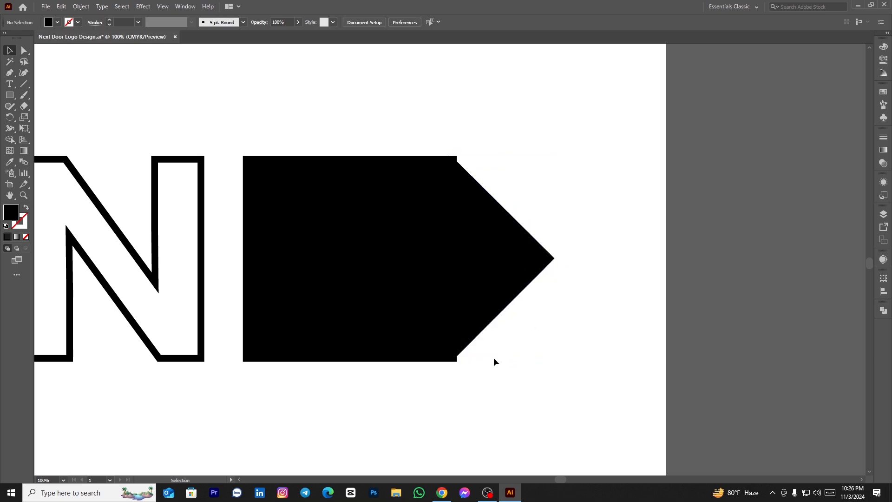
{"action": "scroll", "coordinate": [469, 188], "scroll_direction": "up", "scroll_amount": 3}
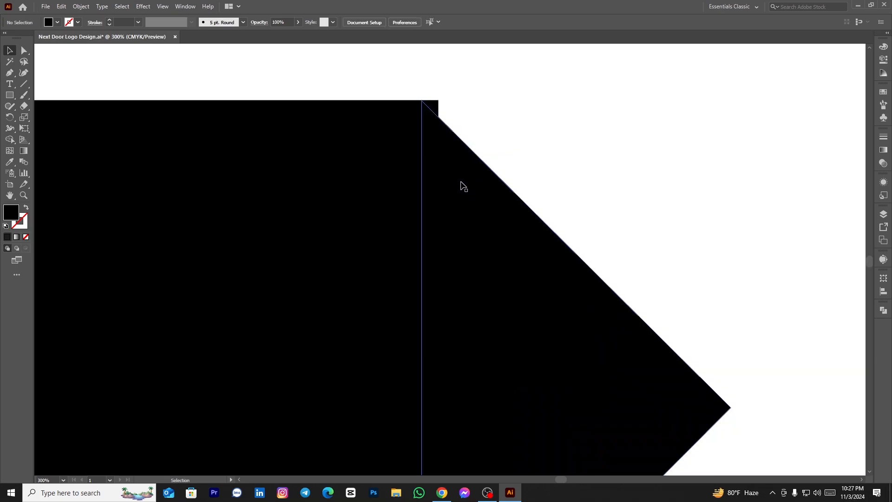
{"action": "scroll", "coordinate": [432, 111], "scroll_direction": "up", "scroll_amount": 4}
{"action": "left_click_drag", "start_coordinate": [440, 158], "coordinate": [503, 163]}
{"action": "key", "text": "ctrl+shift+a"}
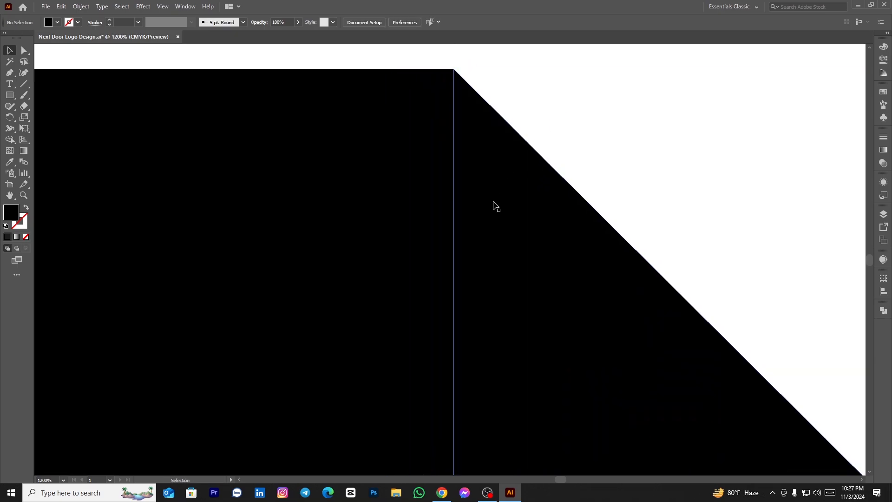
- Merge the rectangle and triangle into a single arrow-shaped block with the Shape Builder tool
{"action": "scroll", "coordinate": [496, 207], "scroll_direction": "down", "scroll_amount": 5}
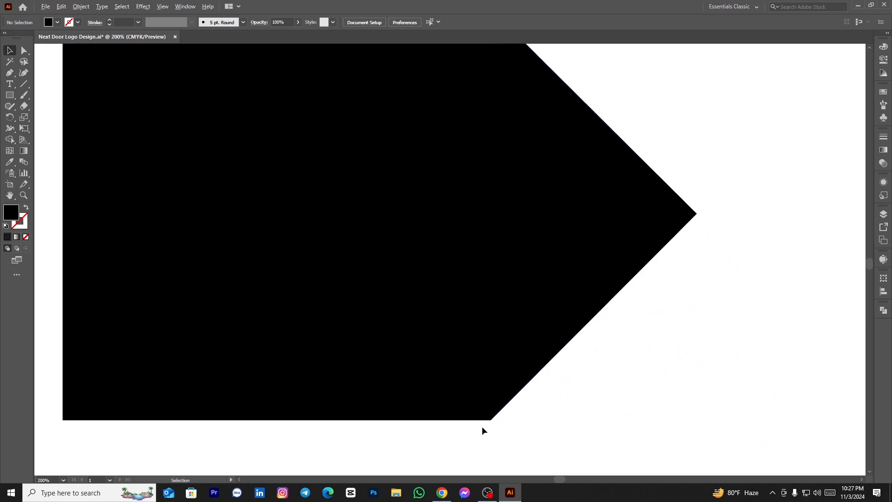
{"action": "scroll", "coordinate": [484, 430], "scroll_direction": "up", "scroll_amount": 3}
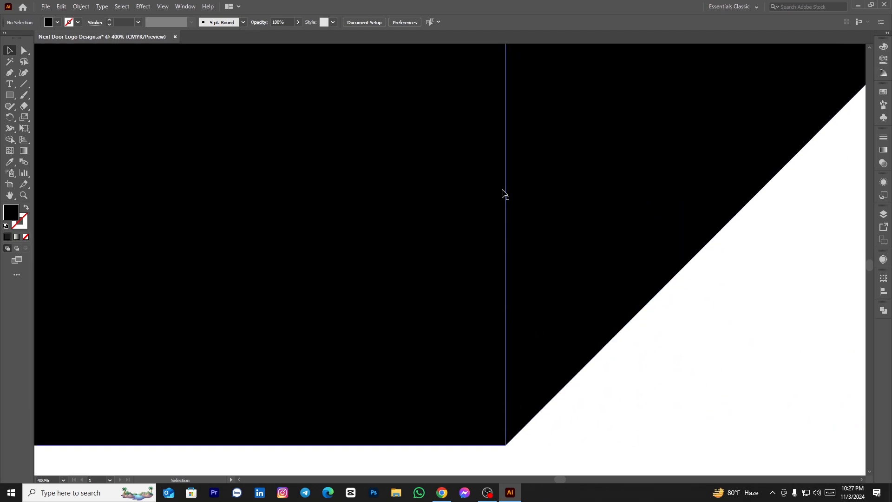
{"action": "scroll", "coordinate": [502, 191], "scroll_direction": "down", "scroll_amount": 3}
{"action": "scroll", "coordinate": [484, 181], "scroll_direction": "up", "scroll_amount": 5}
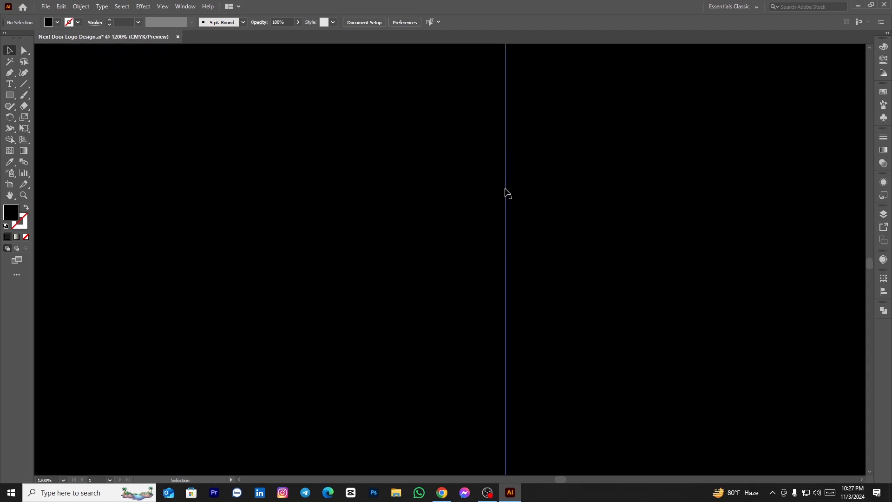
{"action": "scroll", "coordinate": [479, 208], "scroll_direction": "down", "scroll_amount": 12}
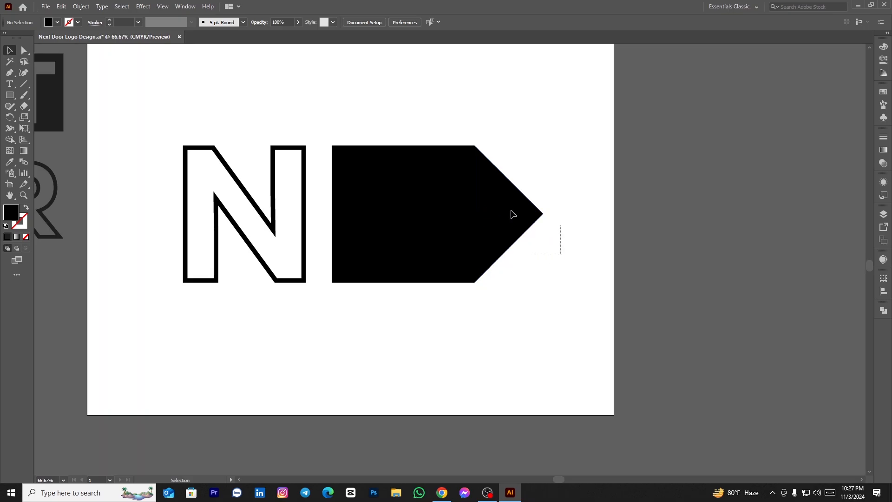
{"action": "left_click", "coordinate": [513, 213]}
{"action": "key", "text": "shift+m"}
{"action": "left_click_drag", "start_coordinate": [493, 225], "coordinate": [400, 216]}
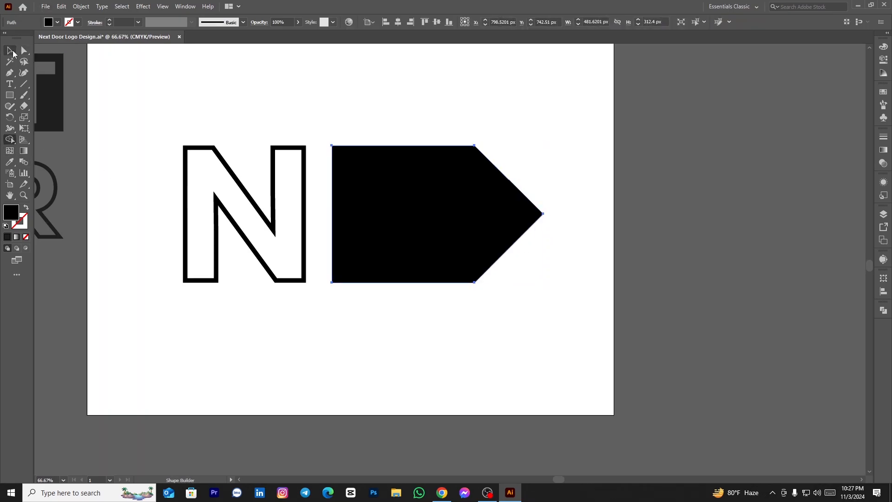
{"action": "left_click", "coordinate": [10, 50]}
- Duplicate the arrow block, mirror the copy horizontally and place it so the two tips touch
{"action": "scroll", "coordinate": [371, 142], "scroll_direction": "down", "scroll_amount": 2}
{"action": "left_click_drag", "start_coordinate": [456, 176], "coordinate": [487, 185]}
{"action": "left_click_drag", "start_coordinate": [537, 186], "coordinate": [493, 185]}
{"action": "left_click", "coordinate": [446, 220]}
{"action": "scroll", "coordinate": [447, 220], "scroll_direction": "down", "scroll_amount": 1}
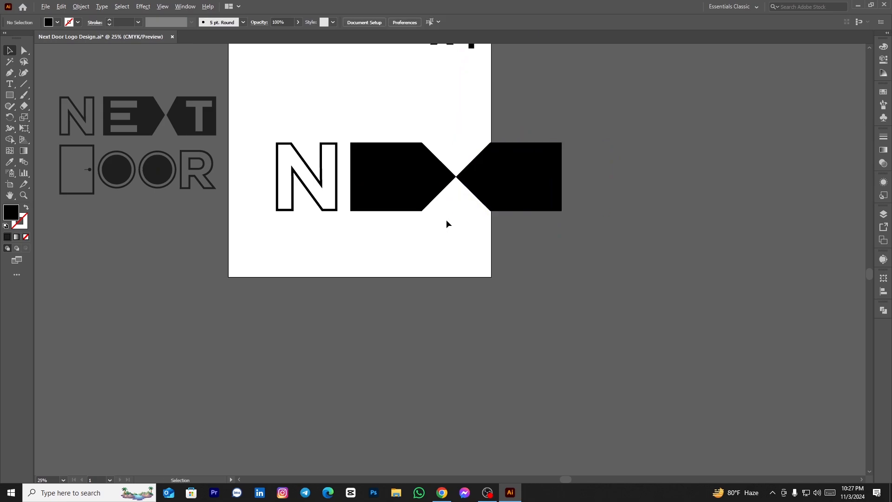
- Move the left block's upper and lower shoulder anchors toward its tip to make the point steeper
{"action": "scroll", "coordinate": [445, 234], "scroll_direction": "up", "scroll_amount": 1}
{"action": "left_click", "coordinate": [430, 231]}
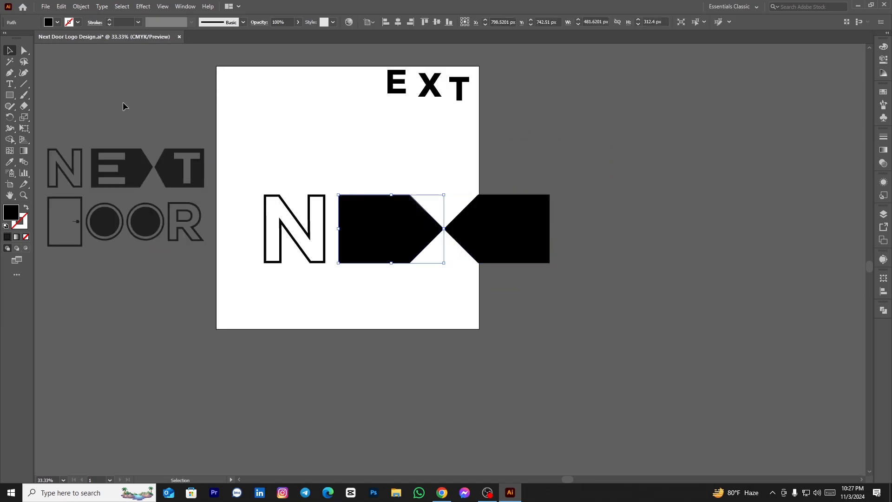
{"action": "left_click", "coordinate": [23, 51]}
{"action": "scroll", "coordinate": [396, 191], "scroll_direction": "up", "scroll_amount": 2}
{"action": "left_click", "coordinate": [424, 199]}
{"action": "left_click", "coordinate": [423, 336], "text": "shift"}
{"action": "left_click_drag", "start_coordinate": [424, 336], "coordinate": [455, 342]}
- Move the mirrored block's upper and lower shoulder anchors toward its tip to match the left block
{"action": "left_click", "coordinate": [561, 199]}
{"action": "left_click", "coordinate": [560, 335], "text": "shift"}
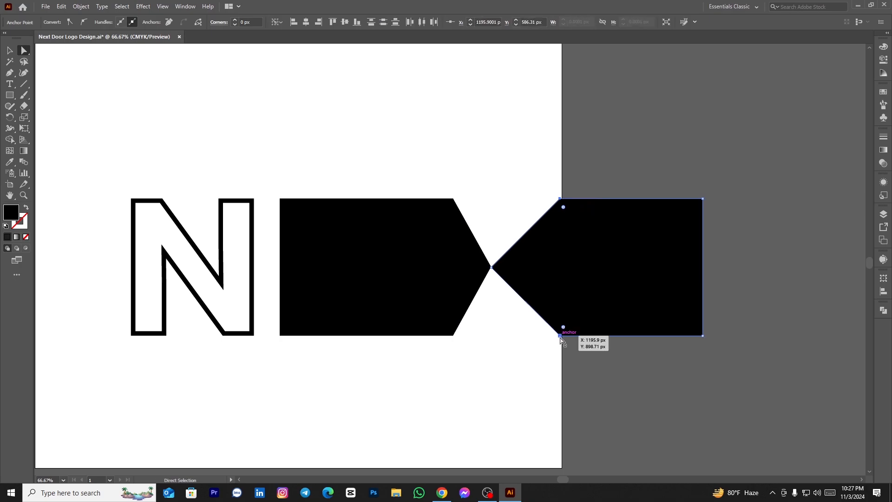
{"action": "left_click_drag", "start_coordinate": [535, 346], "coordinate": [529, 347]}
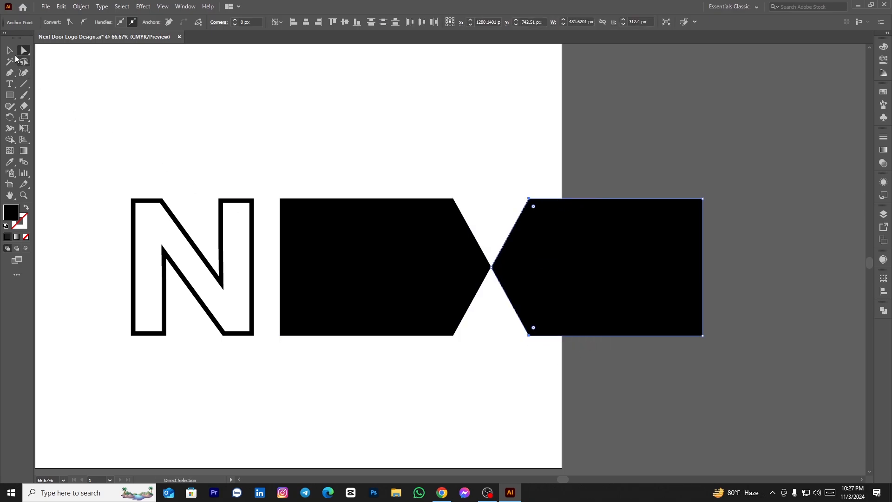
{"action": "left_click", "coordinate": [10, 51]}
{"action": "left_click", "coordinate": [515, 182]}
- Draw a black horizontal bar above the left block, copy it below and shorten the copy to about 200 × 48 px
{"action": "left_click_drag", "start_coordinate": [515, 183], "coordinate": [460, 182]}
{"action": "scroll", "coordinate": [313, 166], "scroll_direction": "down", "scroll_amount": 1}
{"action": "left_click_drag", "start_coordinate": [314, 166], "coordinate": [369, 228]}
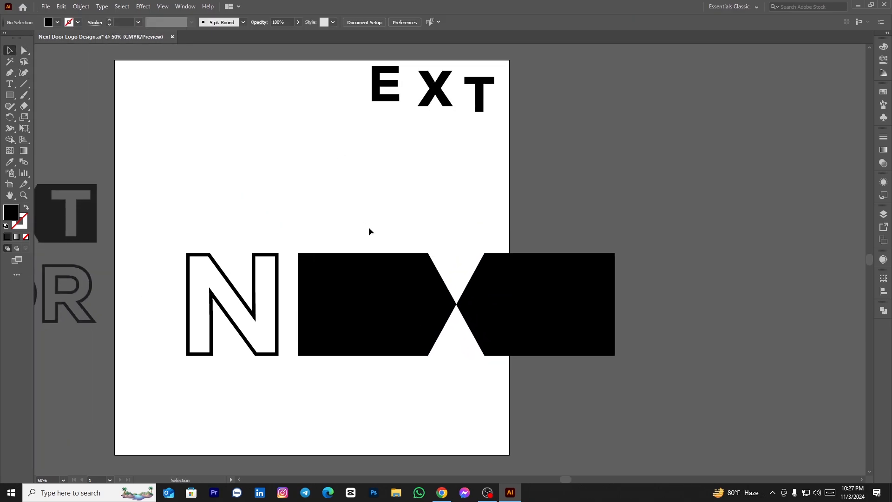
{"action": "left_click", "coordinate": [10, 95]}
{"action": "left_click_drag", "start_coordinate": [403, 197], "coordinate": [371, 226]}
{"action": "left_click", "coordinate": [10, 52]}
{"action": "scroll", "coordinate": [355, 188], "scroll_direction": "up", "scroll_amount": 1}
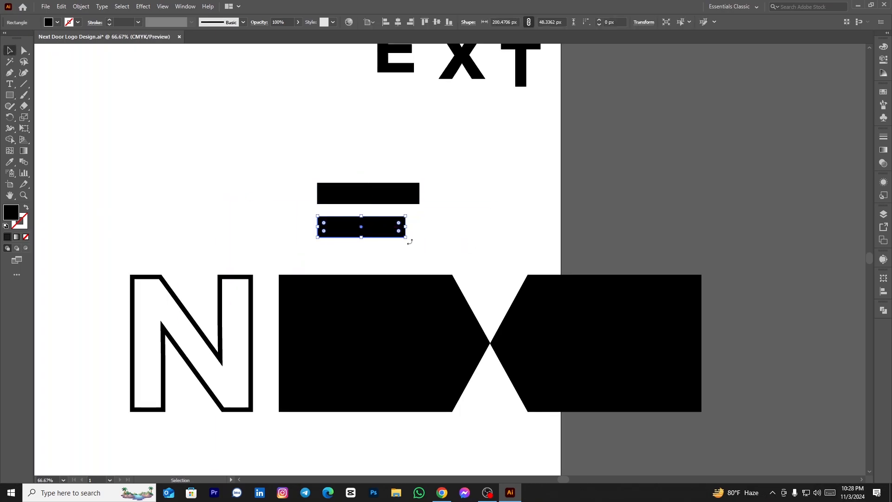
- Arrange three bars as a letter E on the left block and fill them with white
{"action": "left_click_drag", "start_coordinate": [399, 197], "coordinate": [323, 285]}
{"action": "left_click", "coordinate": [9, 162]}
{"action": "left_click", "coordinate": [39, 64]}
{"action": "left_click", "coordinate": [9, 50]}
{"action": "scroll", "coordinate": [335, 199], "scroll_direction": "down", "scroll_amount": 1}
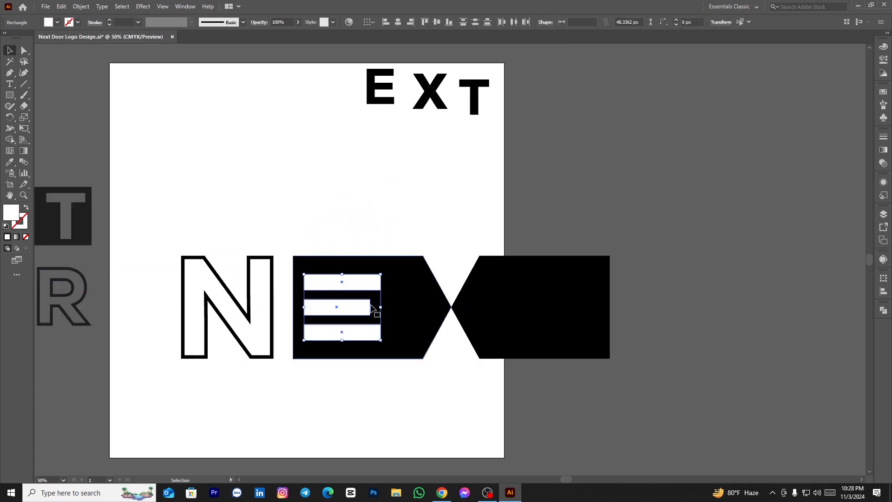
- Enlarge the white letter E to about 254 × 259 px and fit it inside the left block with an even margin
{"action": "left_click_drag", "start_coordinate": [381, 307], "coordinate": [402, 307]}
{"action": "left_click", "coordinate": [426, 312], "text": "shift"}
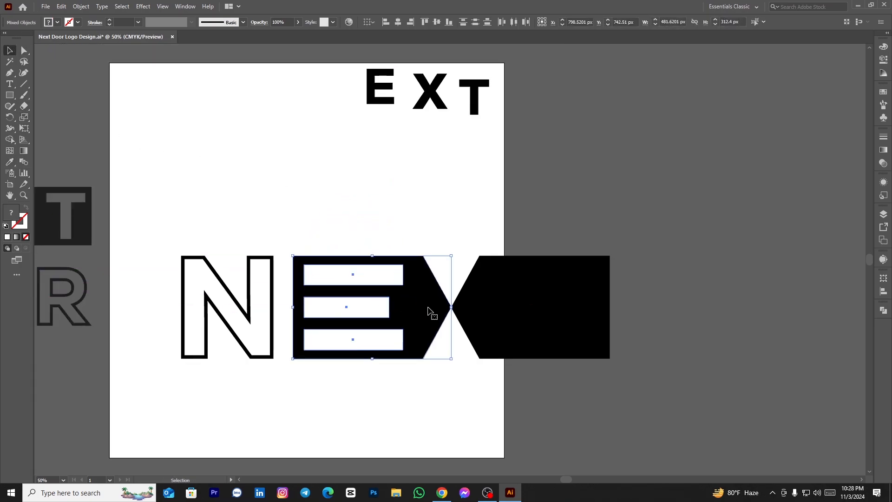
{"action": "scroll", "coordinate": [358, 197], "scroll_direction": "up", "scroll_amount": 1}
{"action": "left_click", "coordinate": [376, 106]}
{"action": "left_click_drag", "start_coordinate": [353, 262], "coordinate": [365, 262]}
{"action": "left_click", "coordinate": [339, 196]}
{"action": "scroll", "coordinate": [339, 196], "scroll_direction": "down", "scroll_amount": 1}
{"action": "left_click", "coordinate": [351, 255]}
{"action": "scroll", "coordinate": [351, 256], "scroll_direction": "up", "scroll_amount": 1}
{"action": "left_click_drag", "start_coordinate": [411, 283], "coordinate": [347, 300]}
{"action": "left_click", "coordinate": [342, 178]}
- Place the letter T on the right block in front of it, scaled to the E's height and filled with white
{"action": "scroll", "coordinate": [341, 177], "scroll_direction": "down", "scroll_amount": 2}
{"action": "scroll", "coordinate": [341, 284], "scroll_direction": "down", "scroll_amount": 1}
{"action": "scroll", "coordinate": [353, 283], "scroll_direction": "up", "scroll_amount": 1}
{"action": "left_click_drag", "start_coordinate": [409, 174], "coordinate": [581, 313]}
{"action": "right_click", "coordinate": [454, 247]}
{"action": "mouse_move", "coordinate": [499, 351]}
{"action": "left_click", "coordinate": [599, 350]}
{"action": "scroll", "coordinate": [521, 297], "scroll_direction": "up", "scroll_amount": 1}
{"action": "left_click", "coordinate": [580, 310]}
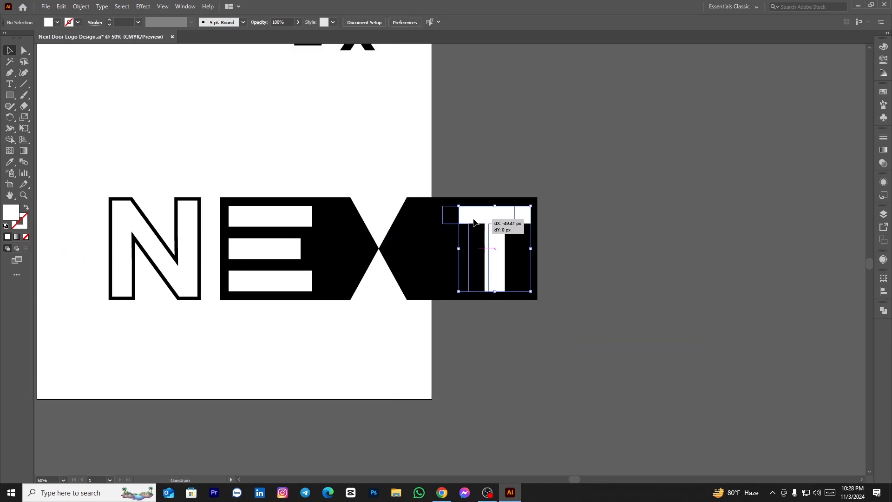
- Shift the T about 49 px toward the X gap and narrow the right block to about 454 px wide
{"action": "left_click_drag", "start_coordinate": [474, 219], "coordinate": [474, 219]}
{"action": "left_click", "coordinate": [555, 246]}
{"action": "left_click", "coordinate": [531, 249]}
{"action": "left_click_drag", "start_coordinate": [537, 249], "coordinate": [528, 249]}
{"action": "left_click", "coordinate": [559, 260]}
{"action": "scroll", "coordinate": [559, 260], "scroll_direction": "down", "scroll_amount": 2}
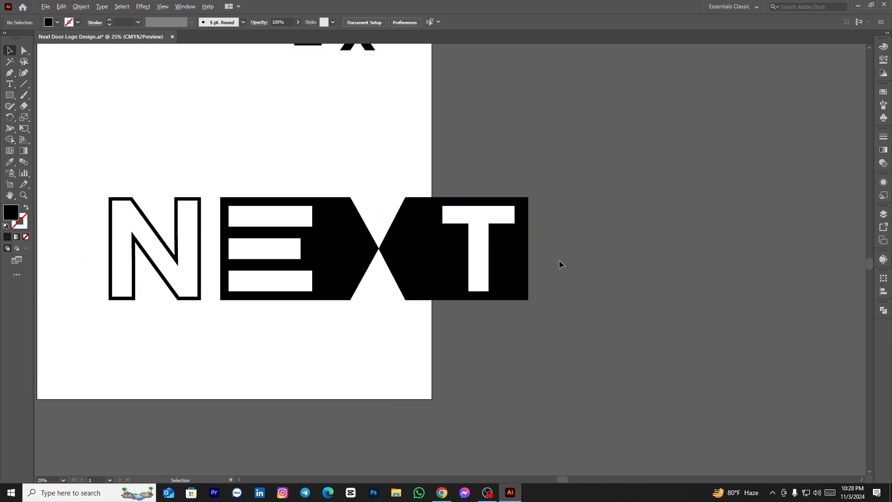
{"action": "scroll", "coordinate": [521, 256], "scroll_direction": "up", "scroll_amount": 2}
- Recolour the whole NEXT wordmark with the dark grey sampled from the reference logo
{"action": "left_click", "coordinate": [333, 245]}
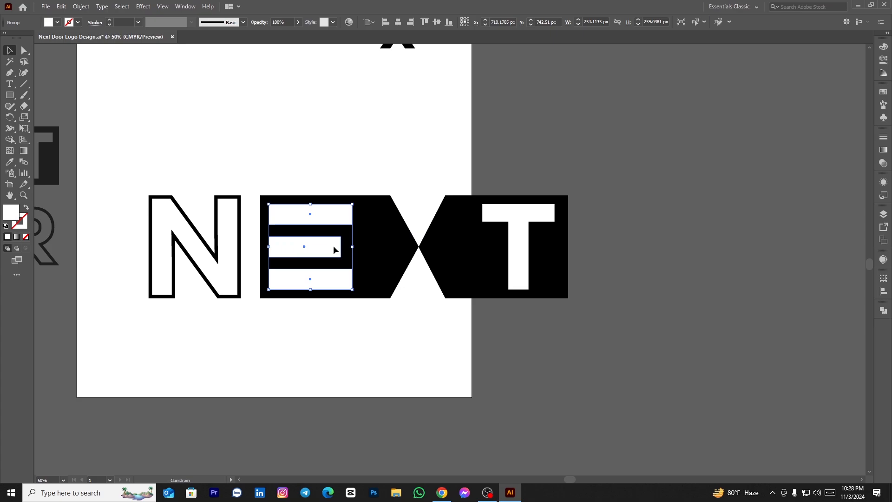
{"action": "left_click", "coordinate": [397, 341]}
{"action": "scroll", "coordinate": [398, 341], "scroll_direction": "down", "scroll_amount": 1}
{"action": "left_click_drag", "start_coordinate": [423, 338], "coordinate": [459, 330]}
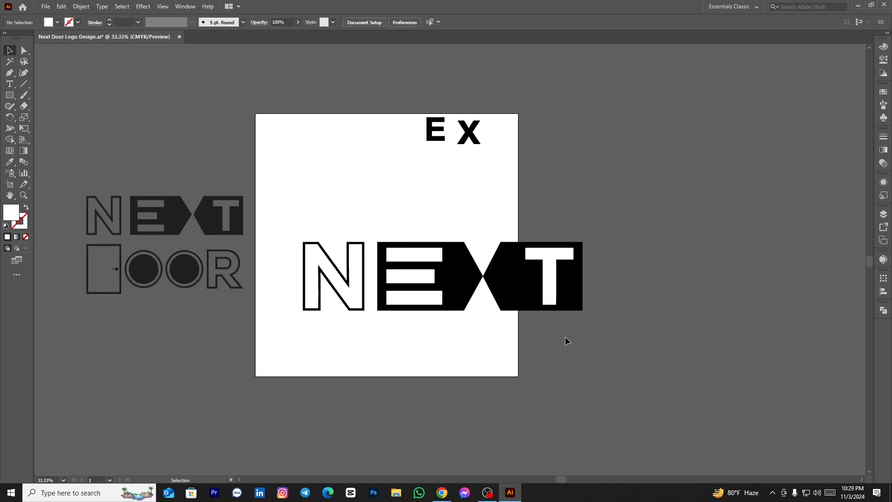
{"action": "left_click_drag", "start_coordinate": [284, 227], "coordinate": [283, 226]}
{"action": "left_click", "coordinate": [211, 218]}
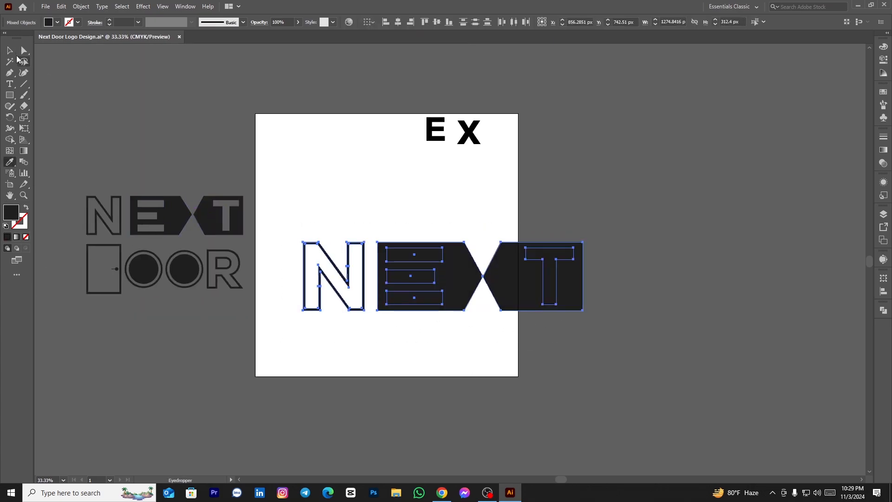
{"action": "left_click", "coordinate": [10, 50]}
{"action": "left_click", "coordinate": [356, 211]}
- Restore the white fill of the letters E and T by sampling the white artboard
{"action": "left_click", "coordinate": [414, 255]}
{"action": "left_click", "coordinate": [557, 260], "text": "shift"}
{"action": "key", "text": "i"}
{"action": "left_click", "coordinate": [472, 229]}
{"action": "key", "text": "v"}
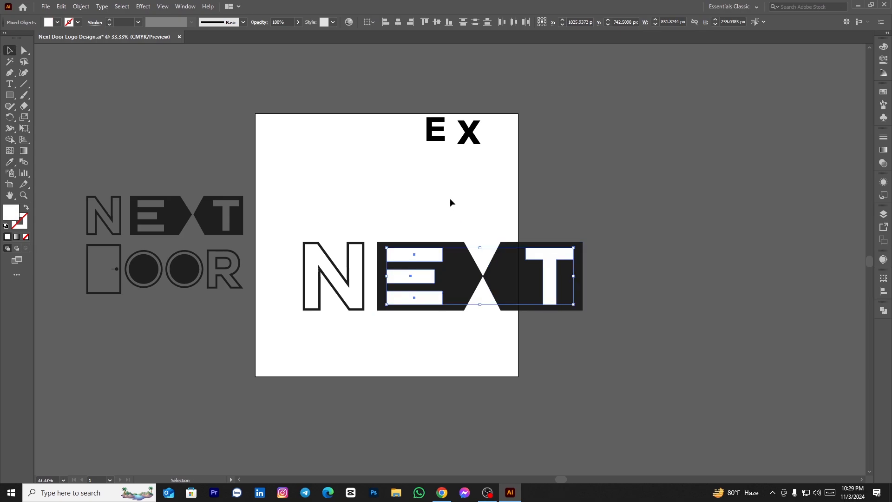
{"action": "left_click", "coordinate": [451, 201]}
- Cut the E bars out of the left block with the Shape Builder
{"action": "left_click_drag", "start_coordinate": [294, 229], "coordinate": [293, 228]}
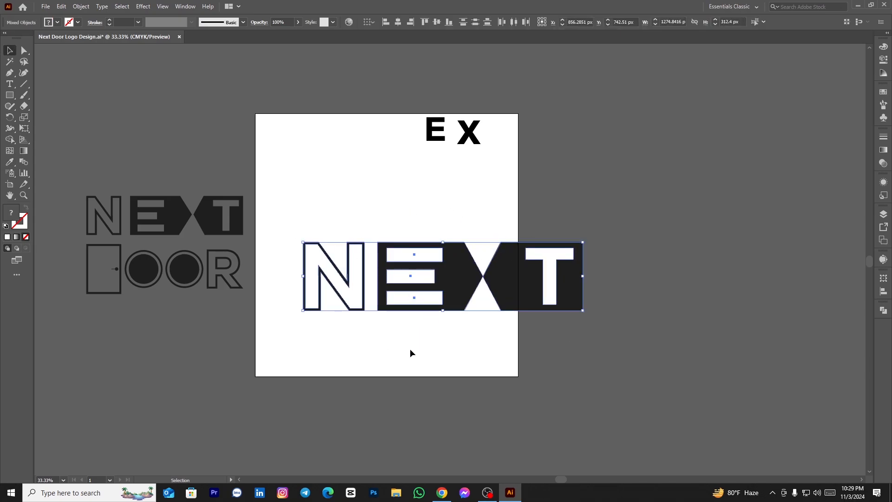
{"action": "left_click", "coordinate": [421, 263]}
{"action": "left_click", "coordinate": [12, 138]}
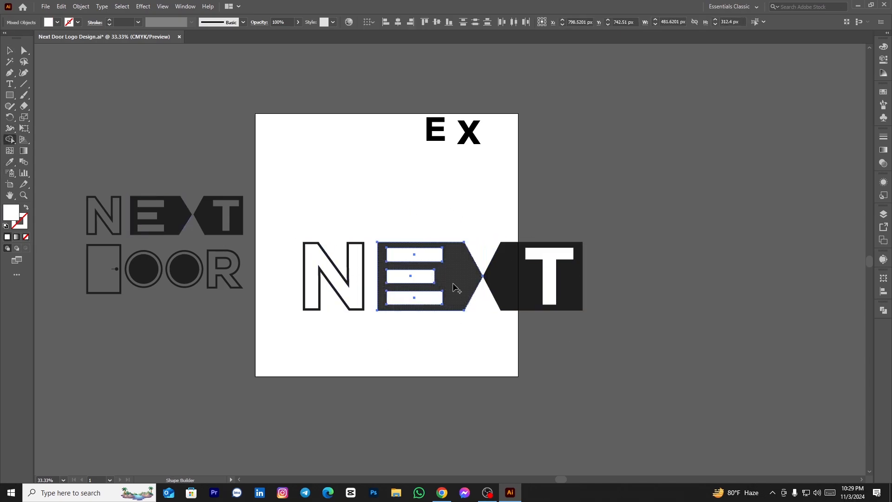
{"action": "left_click", "coordinate": [411, 276]}
{"action": "left_click", "coordinate": [443, 203]}
{"action": "left_click_drag", "start_coordinate": [468, 283], "coordinate": [678, 376]}
{"action": "key", "text": "ctrl+z"}
{"action": "key", "text": "ctrl+z"}
- Cut the letter T out of the right block with the Shape Builder
{"action": "left_click_drag", "start_coordinate": [607, 309], "coordinate": [569, 293]}
{"action": "left_click", "coordinate": [565, 280]}
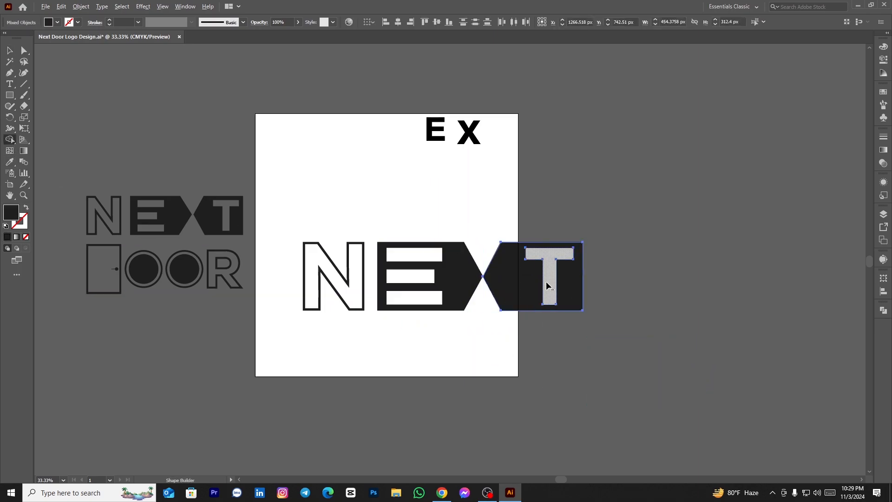
{"action": "left_click", "coordinate": [548, 285], "text": "alt"}
{"action": "key", "text": "v"}
- Centre the NEXT wordmark horizontally on the artboard and move it off to the right beside the artboard
{"action": "left_click", "coordinate": [324, 286]}
{"action": "left_click_drag", "start_coordinate": [331, 235], "coordinate": [328, 235]}
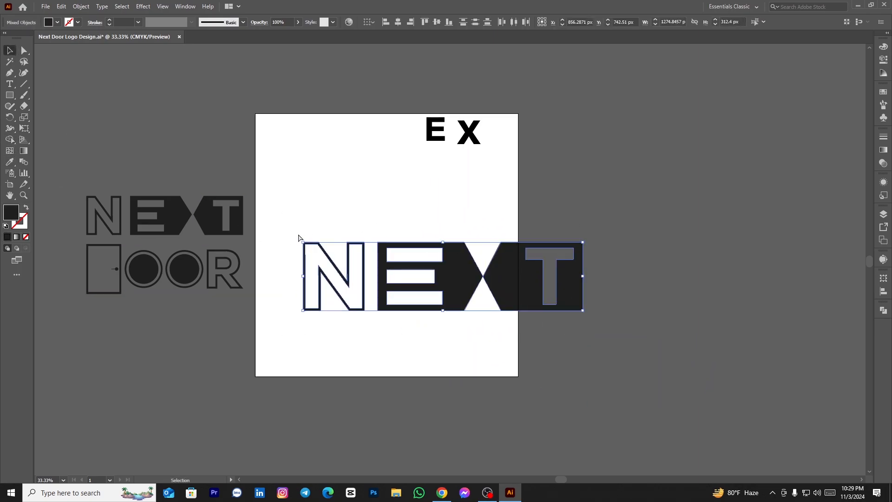
{"action": "left_click", "coordinate": [398, 22]}
{"action": "left_click_drag", "start_coordinate": [509, 297], "coordinate": [786, 180]}
{"action": "left_click", "coordinate": [415, 259]}
- Draw an upright door rectangle of about 303 × 403 px with no fill and a dark 10 pt stroke
{"action": "left_click", "coordinate": [13, 96]}
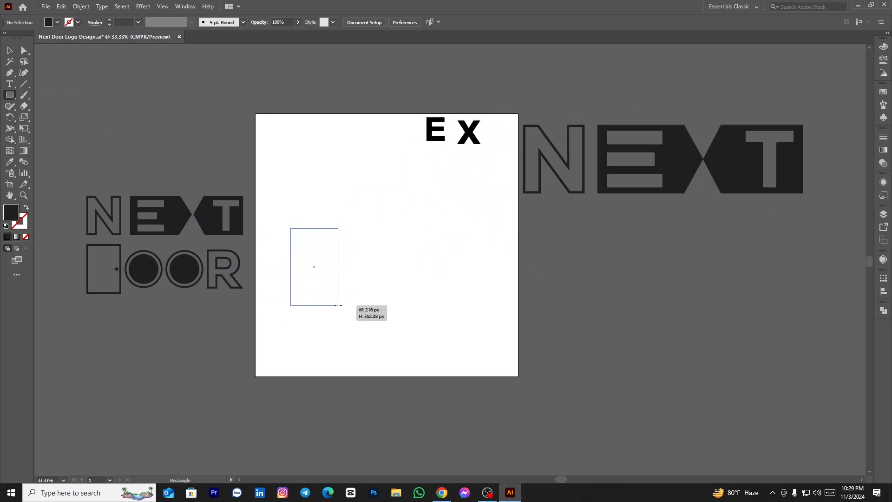
{"action": "left_click_drag", "start_coordinate": [338, 306], "coordinate": [357, 316]}
{"action": "key", "text": "shift+x"}
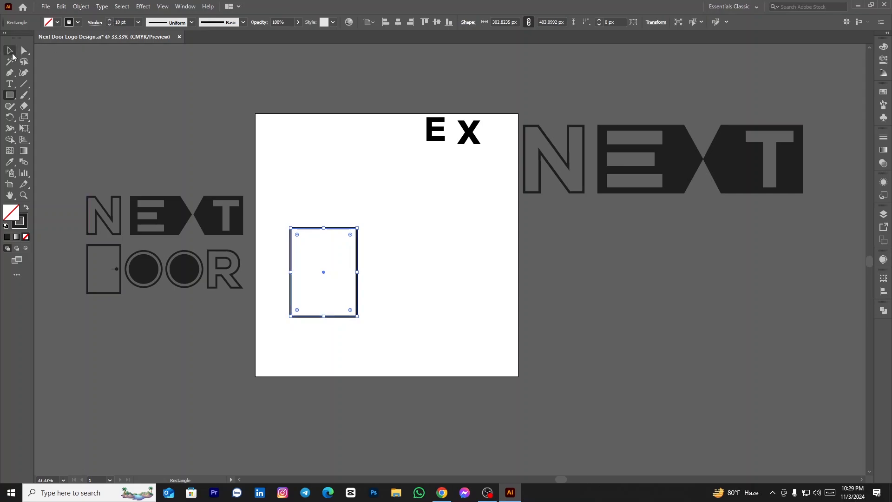
{"action": "left_click", "coordinate": [12, 54]}
- Add a doorknob circle about 29 px wide near the door's right edge at mid-height and fill it dark
{"action": "scroll", "coordinate": [380, 266], "scroll_direction": "up", "scroll_amount": 1}
{"action": "right_click", "coordinate": [10, 95]}
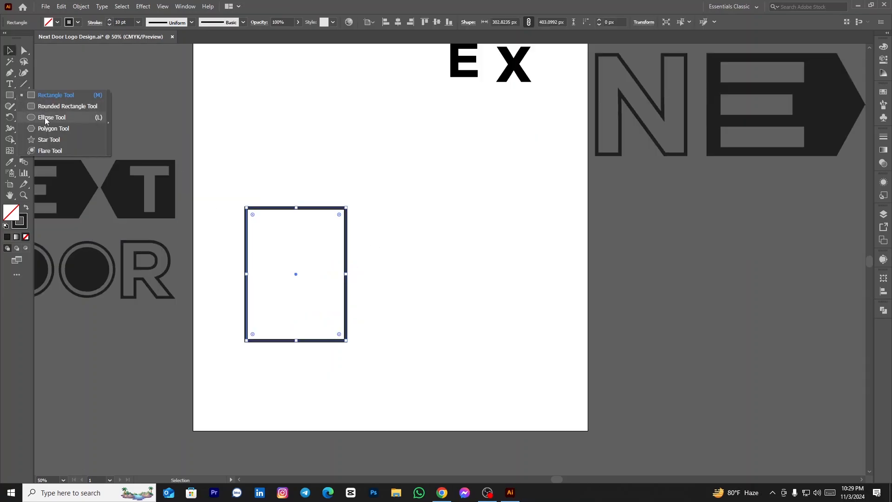
{"action": "left_click", "coordinate": [45, 118]}
{"action": "left_click_drag", "start_coordinate": [71, 112], "coordinate": [178, 109]}
{"action": "left_click", "coordinate": [10, 95]}
{"action": "scroll", "coordinate": [408, 278], "scroll_direction": "up", "scroll_amount": 1}
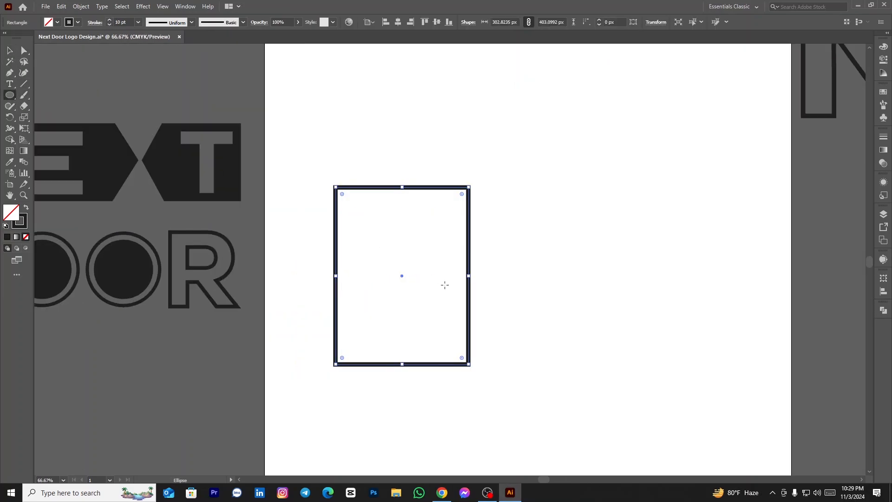
{"action": "left_click_drag", "start_coordinate": [456, 282], "coordinate": [456, 282]}
{"action": "key", "text": "shift+x"}
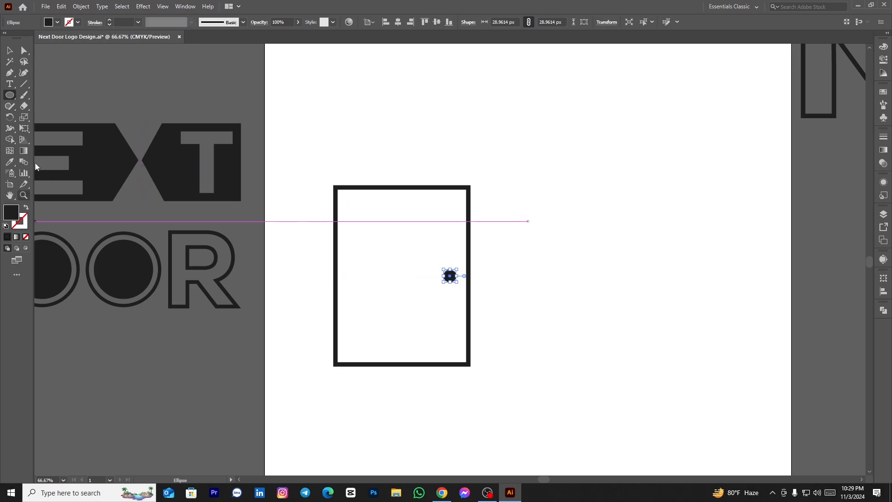
- Draw a horizontal handle line about 30 px long extending left from the doorknob and set its stroke to 4 pt
{"action": "key", "text": "backslash"}
{"action": "scroll", "coordinate": [450, 278], "scroll_direction": "up", "scroll_amount": 1}
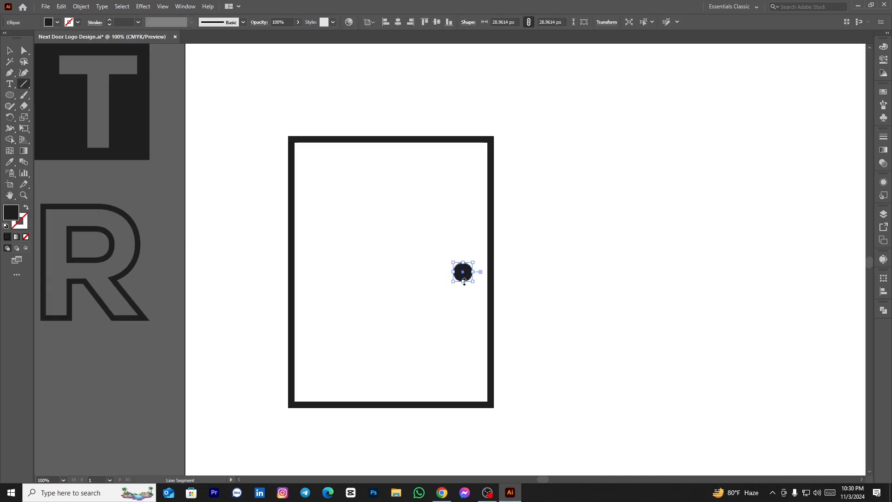
{"action": "left_click_drag", "start_coordinate": [437, 273], "coordinate": [438, 272]}
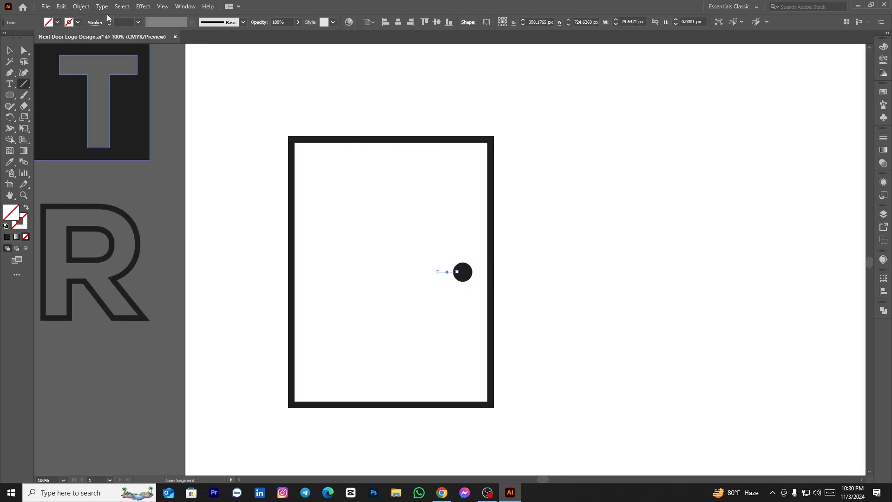
{"action": "left_click", "coordinate": [110, 25]}
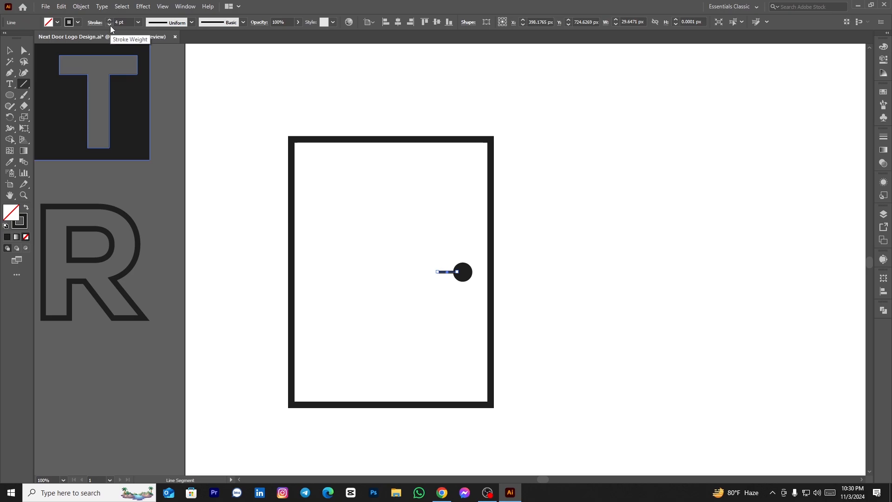
{"action": "left_click", "coordinate": [10, 51]}
{"action": "left_click", "coordinate": [214, 219]}
- Draw a circle about 259 px wide to the right of the door and align it with the door's vertical centre
{"action": "scroll", "coordinate": [253, 261], "scroll_direction": "down", "scroll_amount": 4}
{"action": "scroll", "coordinate": [412, 286], "scroll_direction": "up", "scroll_amount": 1}
{"action": "left_click_drag", "start_coordinate": [264, 267], "coordinate": [371, 290]}
{"action": "left_click", "coordinate": [9, 95]}
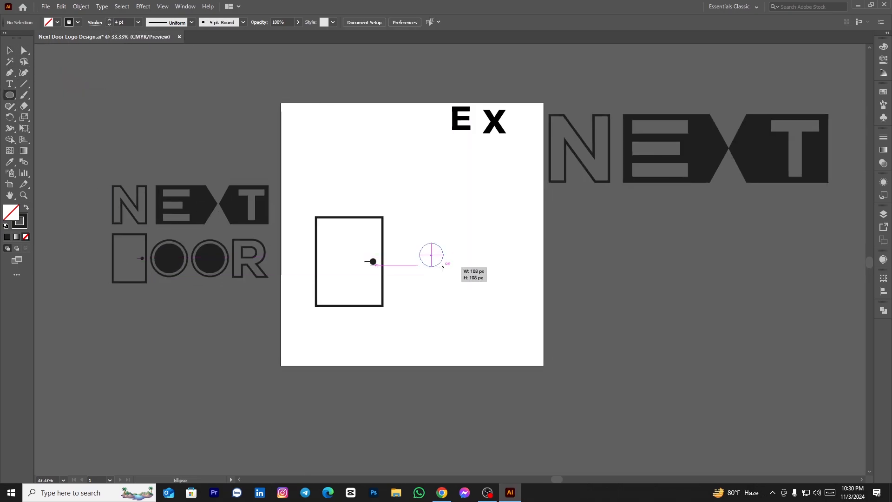
{"action": "left_click_drag", "start_coordinate": [442, 267], "coordinate": [460, 283]}
{"action": "left_click", "coordinate": [384, 269], "text": "shift"}
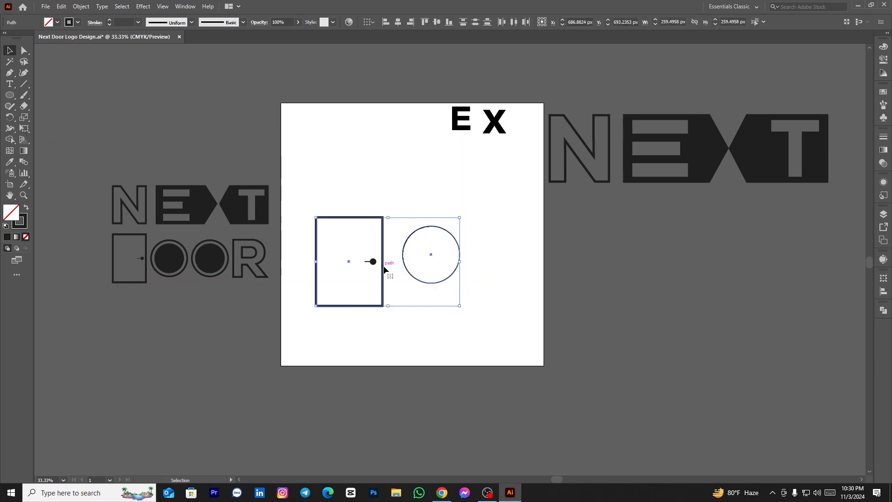
{"action": "left_click", "coordinate": [261, 102]}
- Enlarge the circle to about 344 px and set its stroke to 10 pt
{"action": "left_click", "coordinate": [453, 279]}
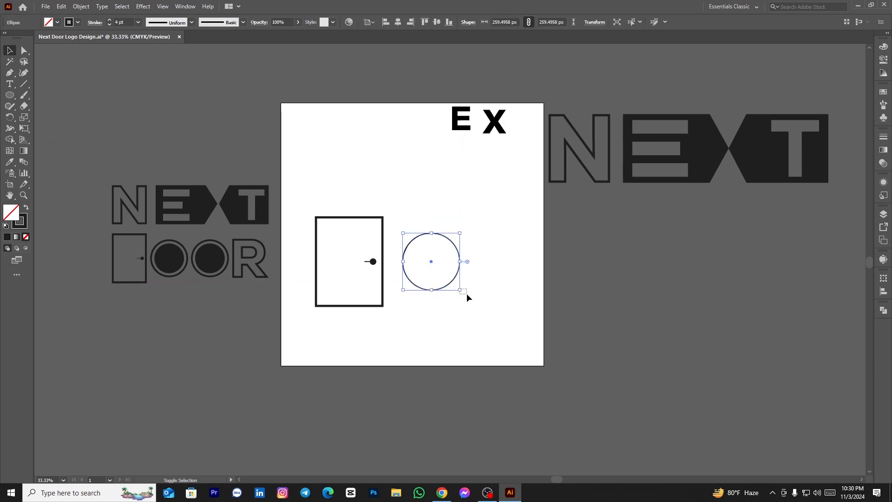
{"action": "left_click_drag", "start_coordinate": [461, 290], "coordinate": [470, 299]}
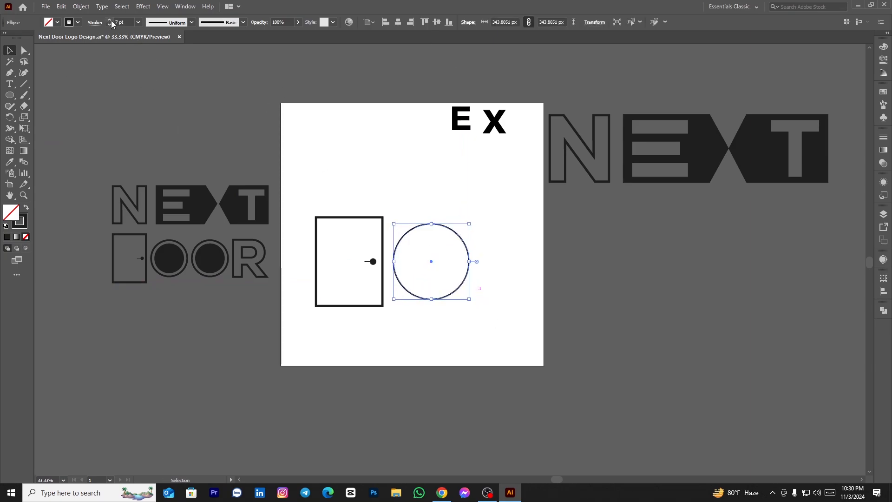
{"action": "key", "text": "a"}
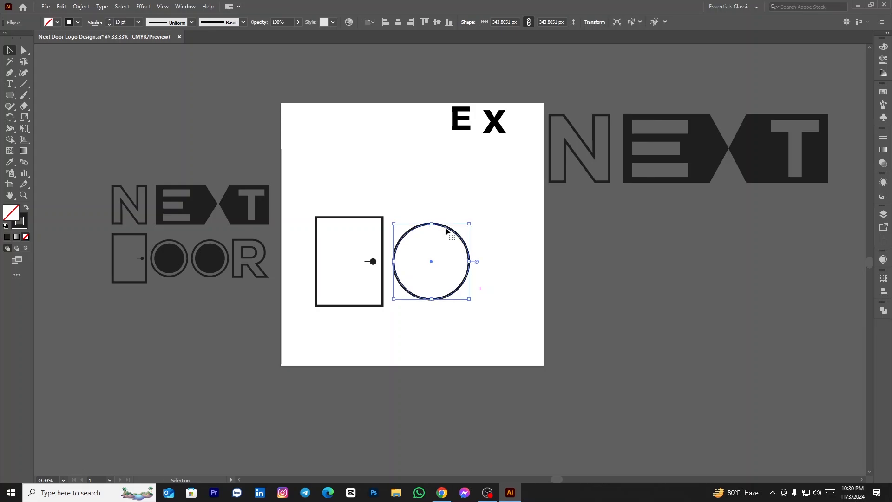
{"action": "key", "text": "v"}
- Create a smaller concentric copy inside the circle and give it a solid dark fill without stroke
{"action": "mouse_move", "coordinate": [431, 260]}
{"action": "left_mouse_down"}
{"action": "mouse_move", "coordinate": [477, 316]}
{"action": "mouse_move", "coordinate": [523, 350]}
{"action": "mouse_move", "coordinate": [431, 261]}
{"action": "left_mouse_up"}
{"action": "left_click", "coordinate": [26, 209]}
{"action": "left_click", "coordinate": [490, 295]}
- Copy the ring and its inner disc to the right as the second letter O
{"action": "scroll", "coordinate": [490, 295], "scroll_direction": "up", "scroll_amount": 1}
{"action": "left_click_drag", "start_coordinate": [491, 298], "coordinate": [406, 241]}
{"action": "left_click_drag", "start_coordinate": [405, 243], "coordinate": [535, 254]}
{"action": "scroll", "coordinate": [401, 334], "scroll_direction": "down", "scroll_amount": 1}
- Add the letter R in Nexa Heavy above the door and enlarge it to about 394 pt
{"action": "key", "text": "t"}
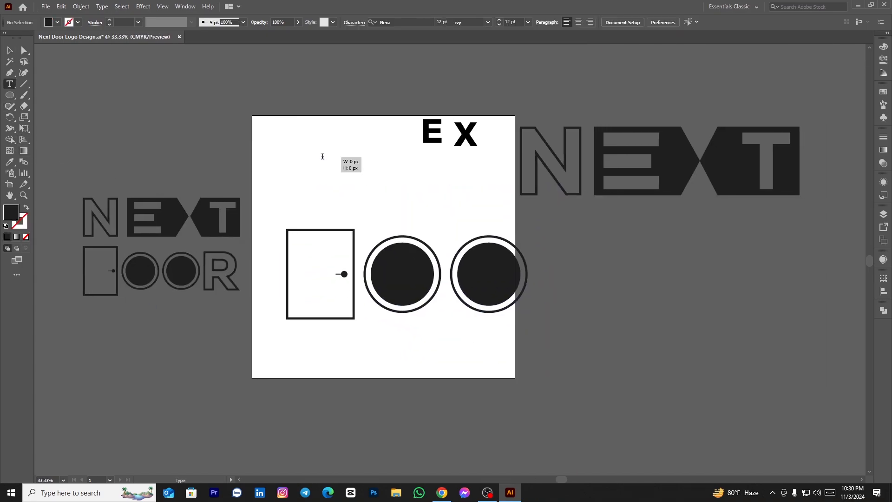
{"action": "left_click", "coordinate": [323, 156]}
{"action": "key", "text": "Escape"}
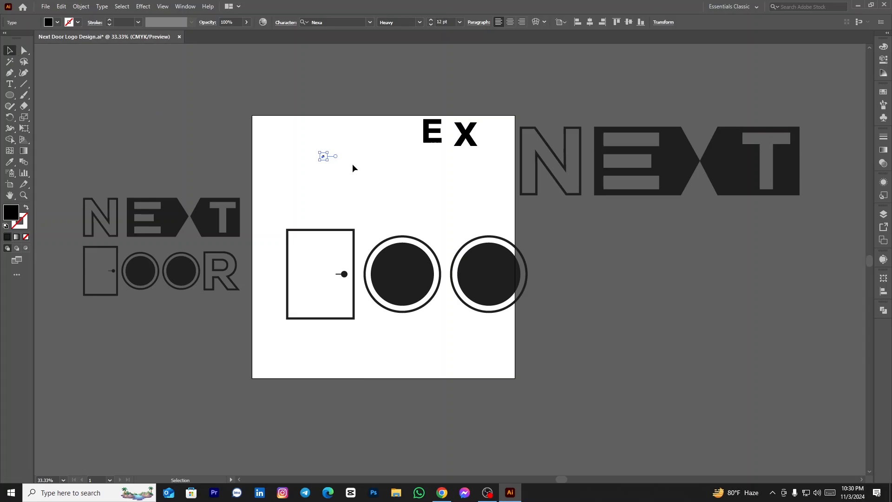
{"action": "left_click_drag", "start_coordinate": [329, 161], "coordinate": [382, 205]}
- Convert the R to outlines and change its solid fill to a 10 pt stroke
{"action": "right_click", "coordinate": [320, 153]}
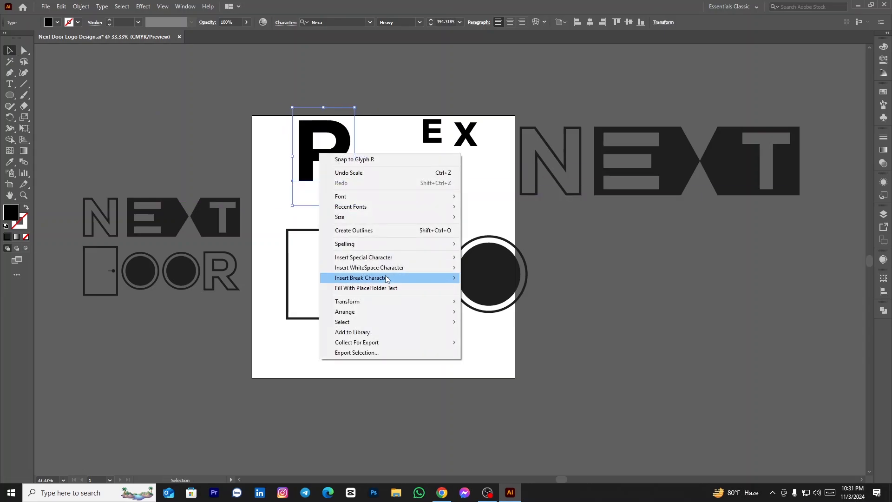
{"action": "left_click", "coordinate": [353, 230]}
{"action": "key", "text": "shift+x"}
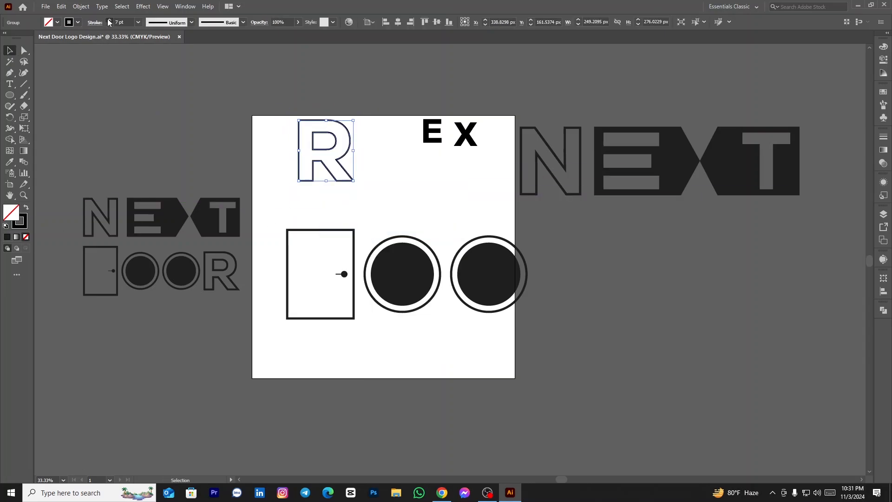
- Place the R to the right of the second O, centre it vertically with the door and enlarge it to the door's height
{"action": "left_click_drag", "start_coordinate": [331, 160], "coordinate": [592, 282]}
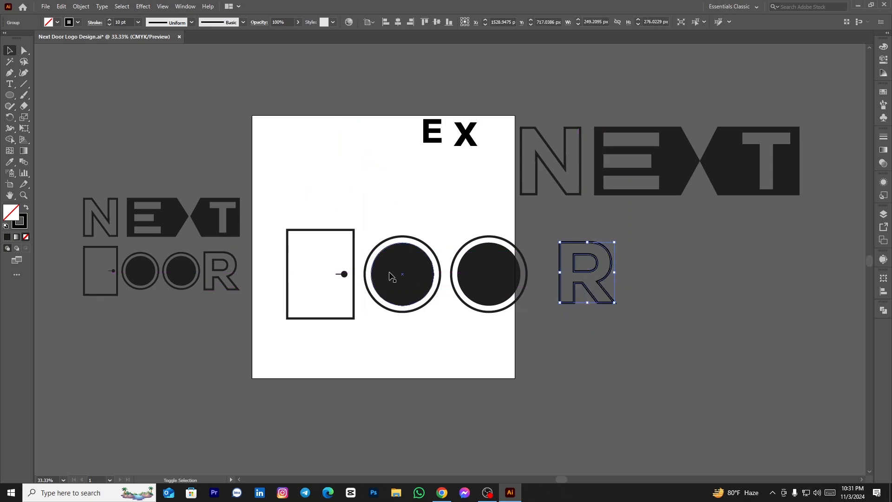
{"action": "left_click", "coordinate": [354, 277], "text": "shift"}
{"action": "left_click", "coordinate": [631, 289]}
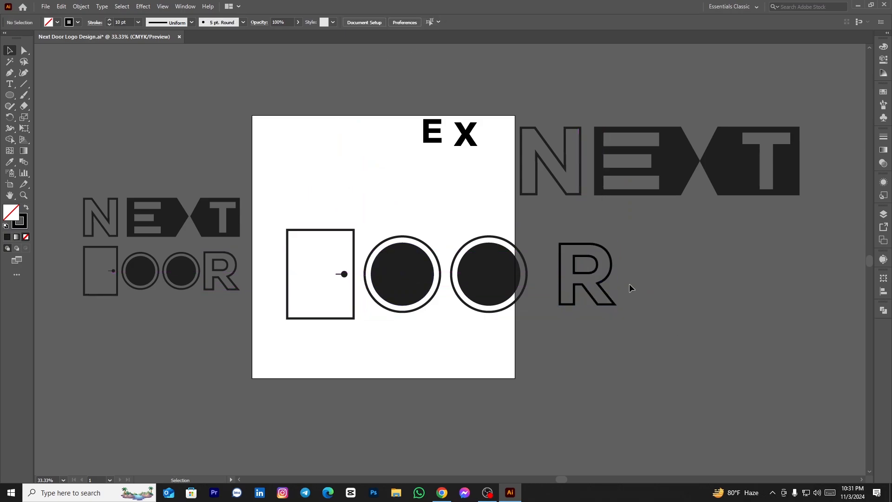
{"action": "left_click", "coordinate": [578, 246]}
{"action": "left_click_drag", "start_coordinate": [587, 242], "coordinate": [587, 228]}
- Expand the fill and stroke of the door rectangle
{"action": "left_click", "coordinate": [336, 252]}
{"action": "left_click", "coordinate": [81, 6]}
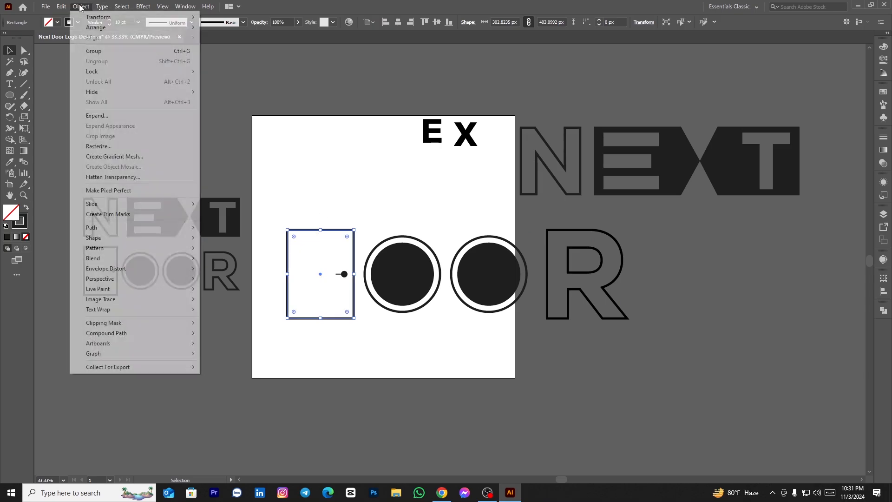
{"action": "left_click", "coordinate": [88, 113]}
{"action": "left_click", "coordinate": [424, 298]}
- Expand the fill and stroke of both O rings and the door handle line
{"action": "left_click_drag", "start_coordinate": [406, 218], "coordinate": [420, 241]}
{"action": "left_click_drag", "start_coordinate": [468, 227], "coordinate": [481, 241]}
{"action": "left_click", "coordinate": [337, 275], "text": "shift"}
{"action": "left_click", "coordinate": [81, 6]}
{"action": "left_click", "coordinate": [88, 113]}
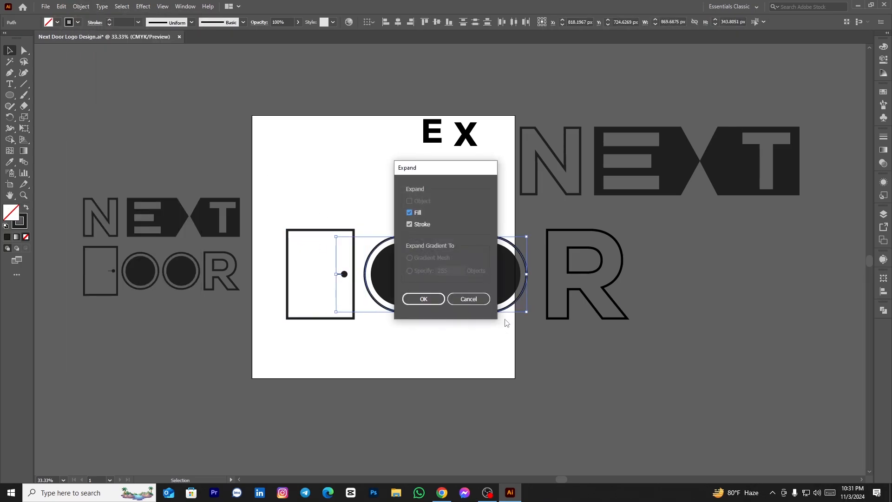
{"action": "left_click", "coordinate": [420, 297]}
{"action": "left_click", "coordinate": [459, 330]}
- Adjust the R's height to about 413 px and align it with the expanded door
{"action": "left_click", "coordinate": [575, 229]}
{"action": "left_click_drag", "start_coordinate": [588, 229], "coordinate": [589, 229]}
{"action": "left_click", "coordinate": [662, 277]}
{"action": "left_click", "coordinate": [554, 227]}
{"action": "left_click", "coordinate": [343, 231], "text": "shift"}
{"action": "left_click", "coordinate": [553, 242]}
{"action": "left_click", "coordinate": [557, 227]}
- Move the R slightly closer to the second O
{"action": "left_click_drag", "start_coordinate": [683, 296], "coordinate": [461, 256]}
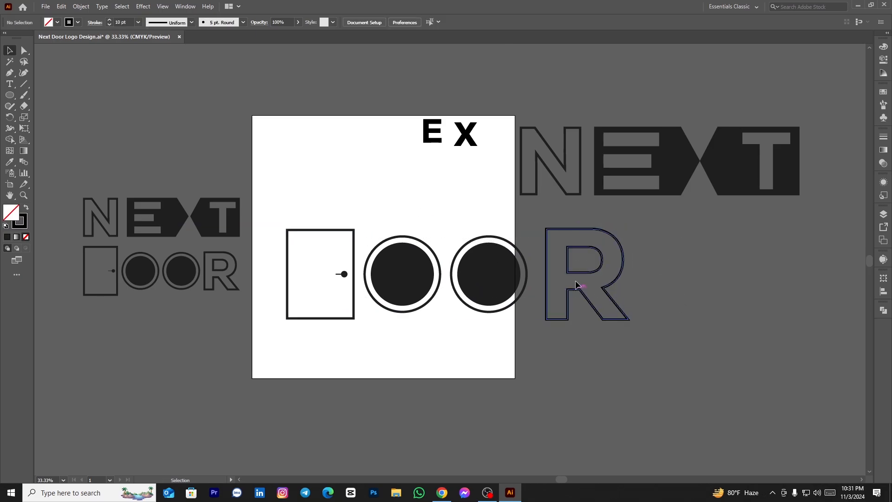
{"action": "left_click_drag", "start_coordinate": [576, 276], "coordinate": [571, 276]}
{"action": "left_click_drag", "start_coordinate": [637, 365], "coordinate": [277, 219]}
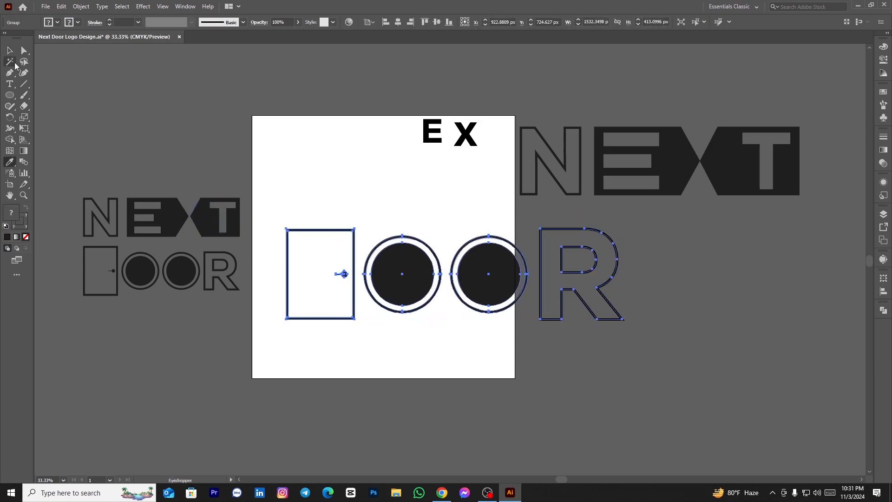
{"action": "left_click", "coordinate": [598, 354]}
- Expand the fill and stroke of the outlined R
{"action": "left_click", "coordinate": [620, 318]}
{"action": "left_click", "coordinate": [81, 6]}
{"action": "left_click", "coordinate": [88, 113]}
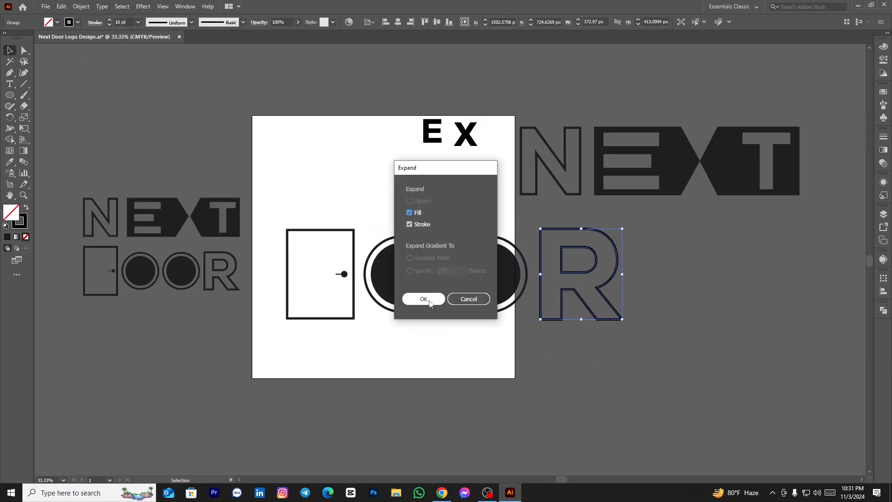
{"action": "left_click", "coordinate": [422, 297]}
{"action": "left_click", "coordinate": [662, 369]}
- Move the small reference logo farther from the artboard and the spare E and X letters above it
{"action": "left_click_drag", "start_coordinate": [662, 368], "coordinate": [136, 96]}
{"action": "left_click", "coordinate": [137, 168]}
{"action": "scroll", "coordinate": [138, 170], "scroll_direction": "down", "scroll_amount": 1}
{"action": "left_click", "coordinate": [292, 150]}
{"action": "left_click_drag", "start_coordinate": [324, 136], "coordinate": [463, 183]}
{"action": "left_click_drag", "start_coordinate": [453, 162], "coordinate": [388, 86]}
- Group the DOOR shapes, scale them down to about 890 px wide and centre them horizontally in the artboard's lower half
{"action": "left_click_drag", "start_coordinate": [277, 228], "coordinate": [565, 343]}
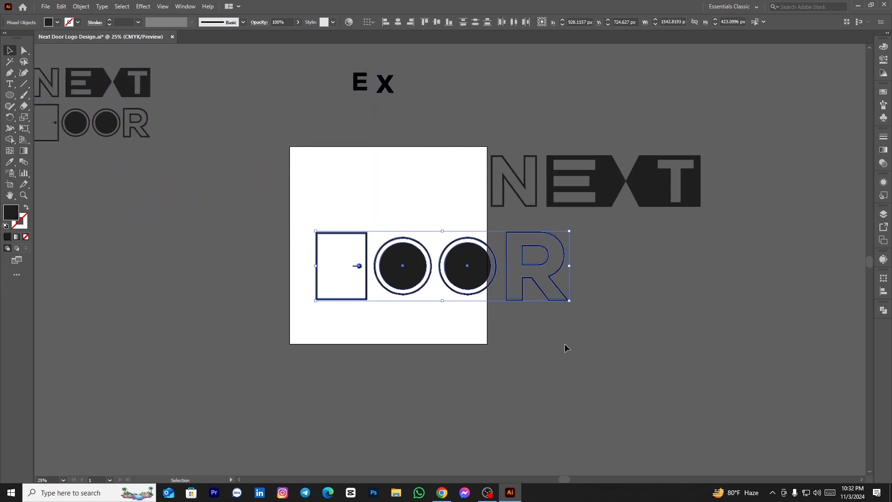
{"action": "key", "text": "ctrl+g"}
{"action": "left_click_drag", "start_coordinate": [571, 302], "coordinate": [537, 279]}
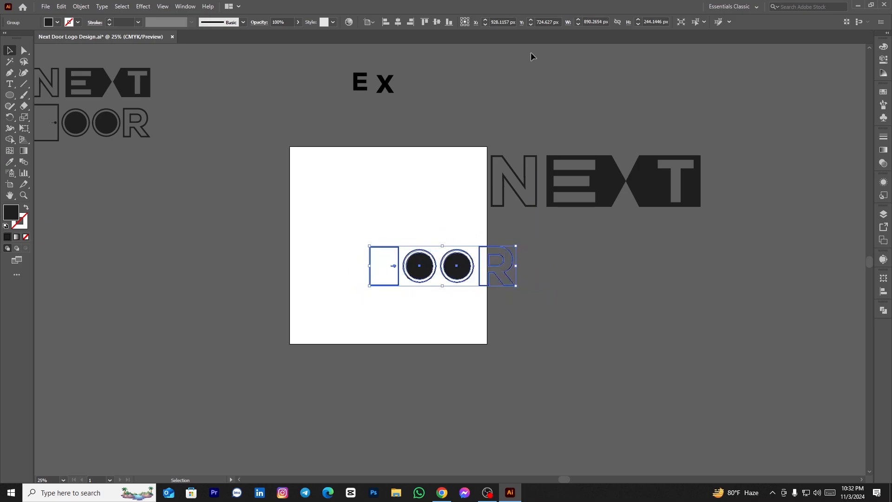
{"action": "left_click", "coordinate": [398, 22]}
{"action": "left_click_drag", "start_coordinate": [398, 274], "coordinate": [398, 281]}
- Centre the NEXT wordmark horizontally on the artboard and scale it down to about 927 px wide above DOOR
{"action": "left_click_drag", "start_coordinate": [725, 228], "coordinate": [726, 237]}
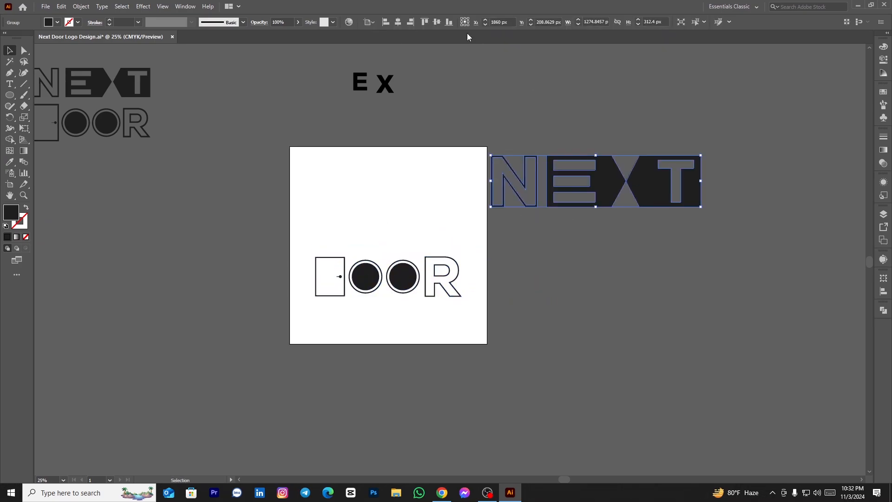
{"action": "left_click", "coordinate": [398, 22]}
{"action": "left_click_drag", "start_coordinate": [493, 207], "coordinate": [469, 238]}
{"action": "left_click", "coordinate": [448, 237]}
{"action": "scroll", "coordinate": [447, 243], "scroll_direction": "up", "scroll_amount": 1}
{"action": "scroll", "coordinate": [482, 251], "scroll_direction": "up", "scroll_amount": 1}
- Enlarge the DOOR group proportionally about its centre to match the NEXT wordmark's width
{"action": "left_click", "coordinate": [450, 283]}
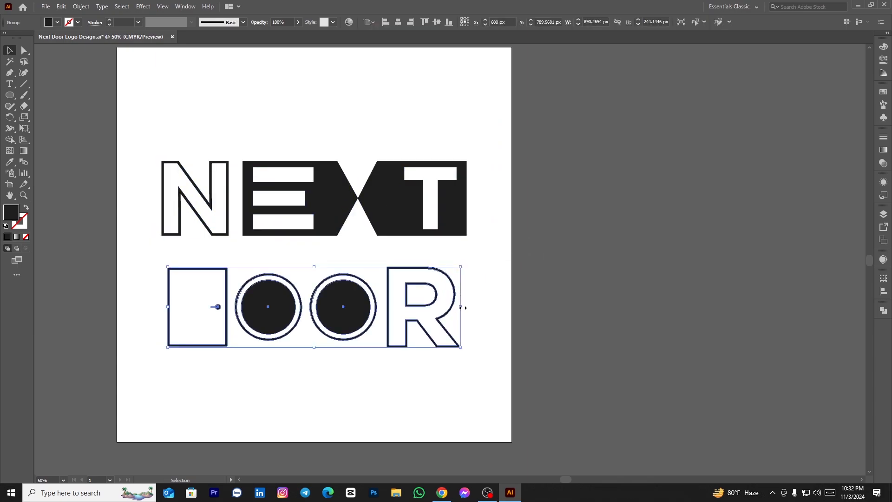
{"action": "left_click_drag", "start_coordinate": [463, 308], "coordinate": [470, 309]}
{"action": "left_click", "coordinate": [497, 361]}
- Centre the NEXT and DOOR lines together vertically on the artboard and fit the artboard to the window
{"action": "left_click_drag", "start_coordinate": [467, 360], "coordinate": [212, 175]}
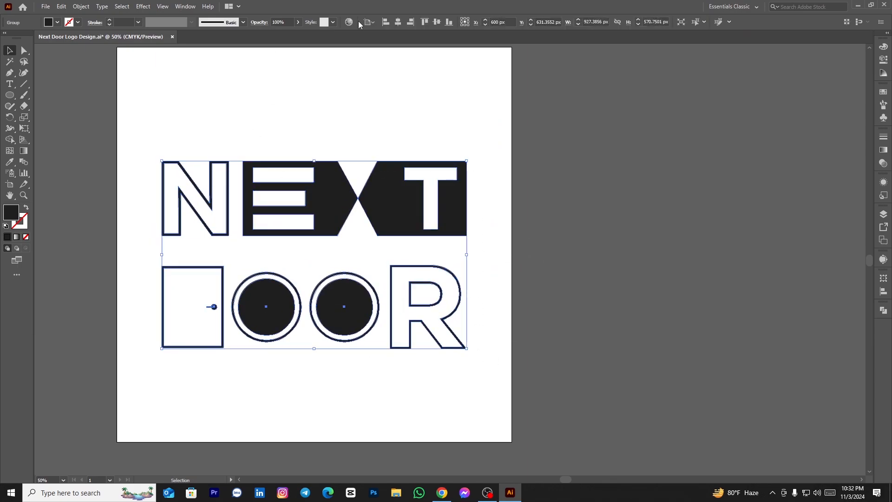
{"action": "left_click", "coordinate": [437, 22]}
{"action": "scroll", "coordinate": [417, 157], "scroll_direction": "down", "scroll_amount": 1}
{"action": "left_click", "coordinate": [404, 149]}
{"action": "key", "text": "ctrl+0"}
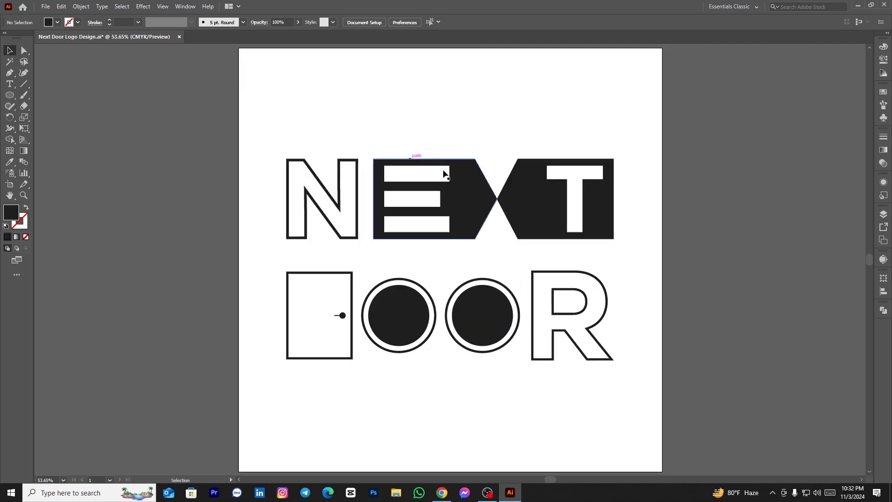